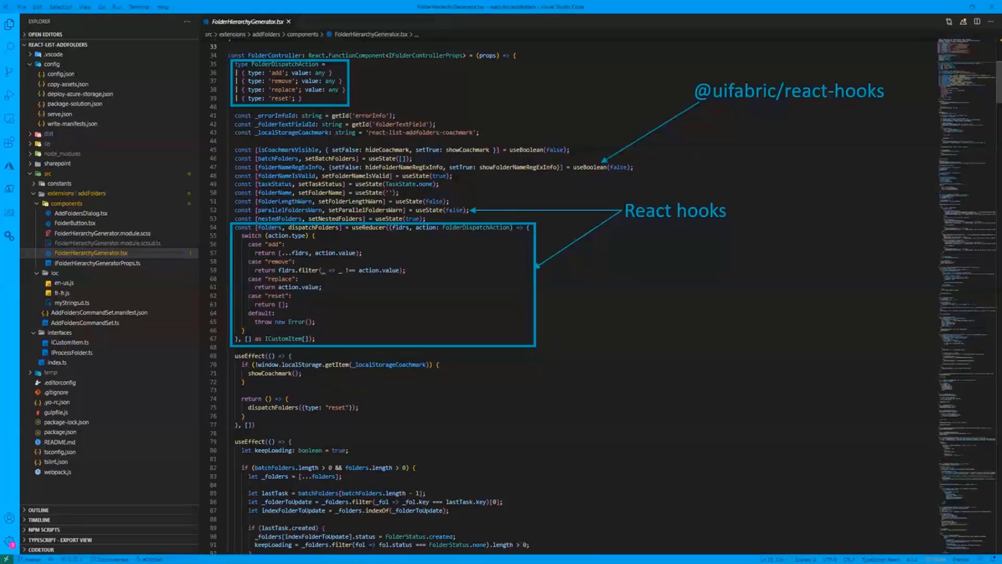
scroll(548, 298, "down", 12)
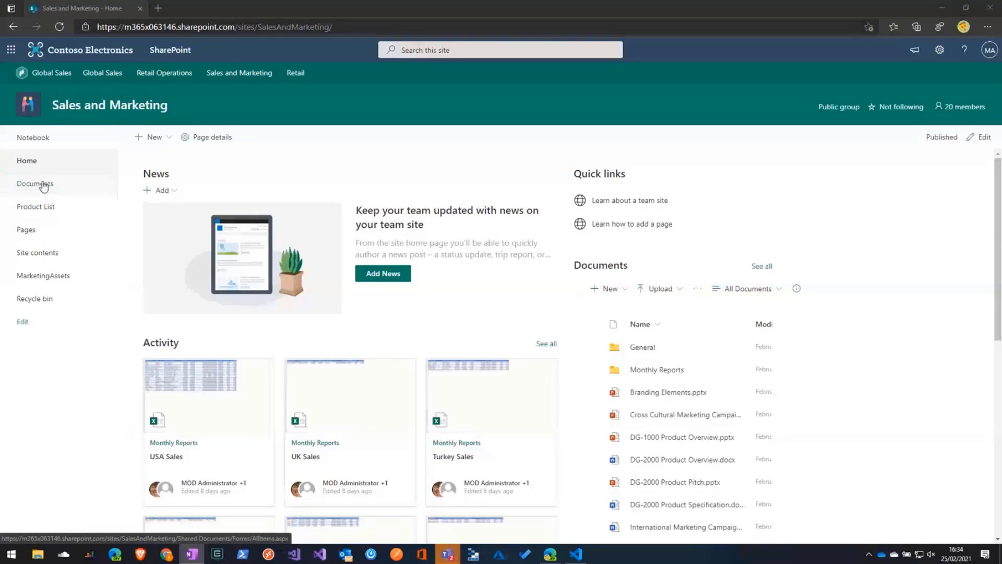
- Go to the Sales and Marketing site's Documents library
left_click(74, 187)
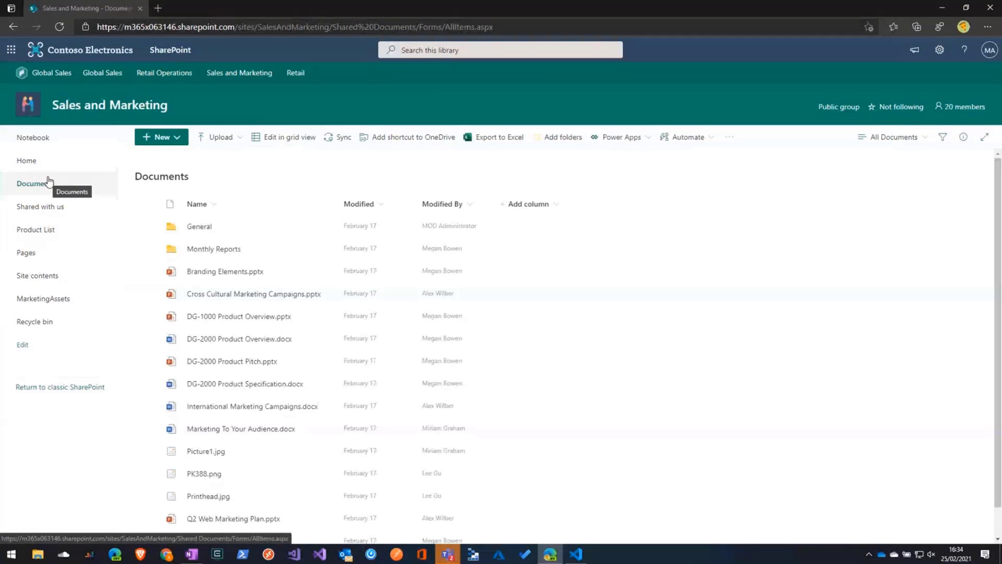
- Bring up the Add folders dialog for Shared Documents and dismiss its how-it-works tip
left_click(566, 144)
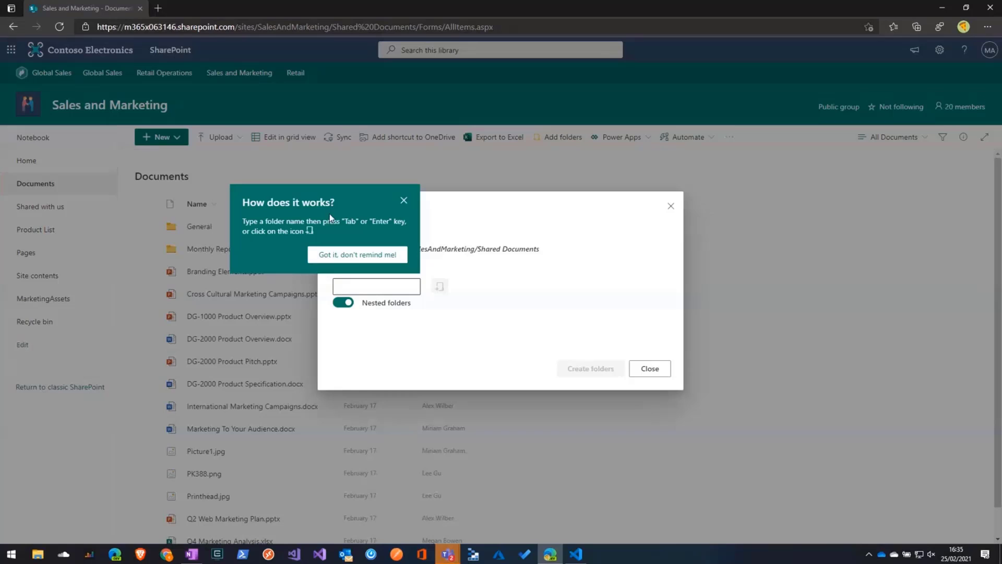
left_click(403, 202)
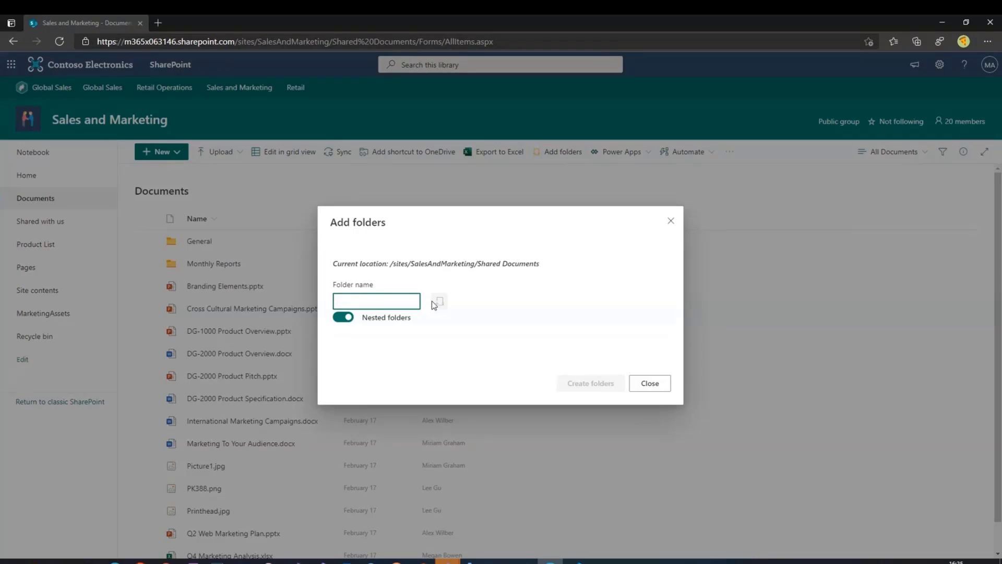
type("My ")
type("new folder")
- Chain My new folder, My second folder and My third folder, toggling Nested folders off then back on
left_click(439, 303)
left_click(404, 304)
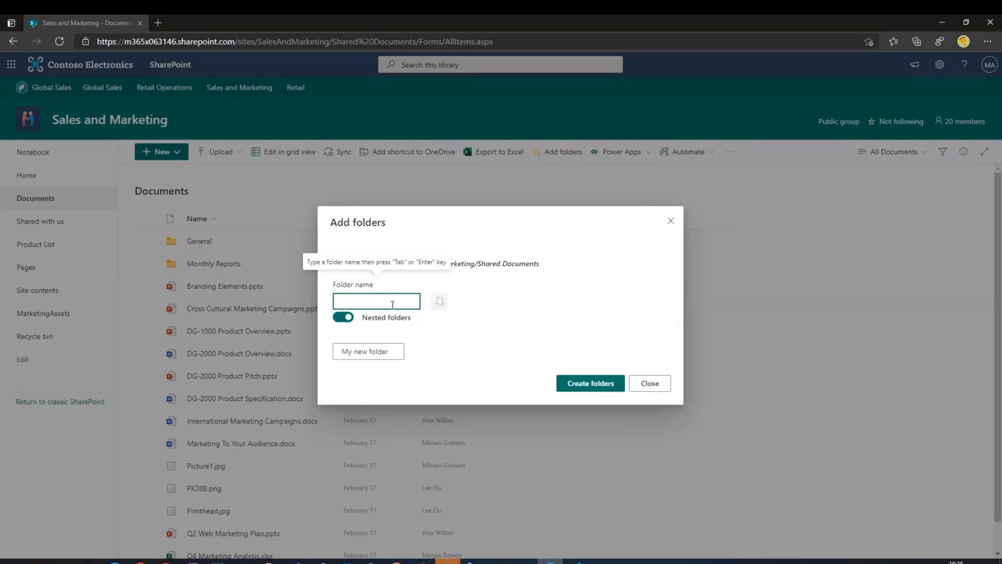
type("My second fo")
type("lder")
key("Return")
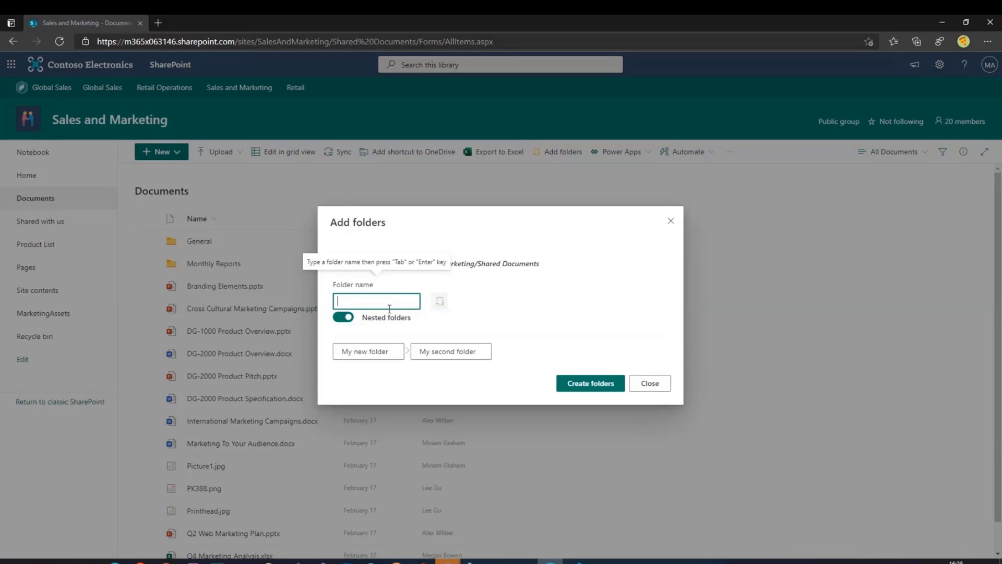
type("My third folder")
key("Return")
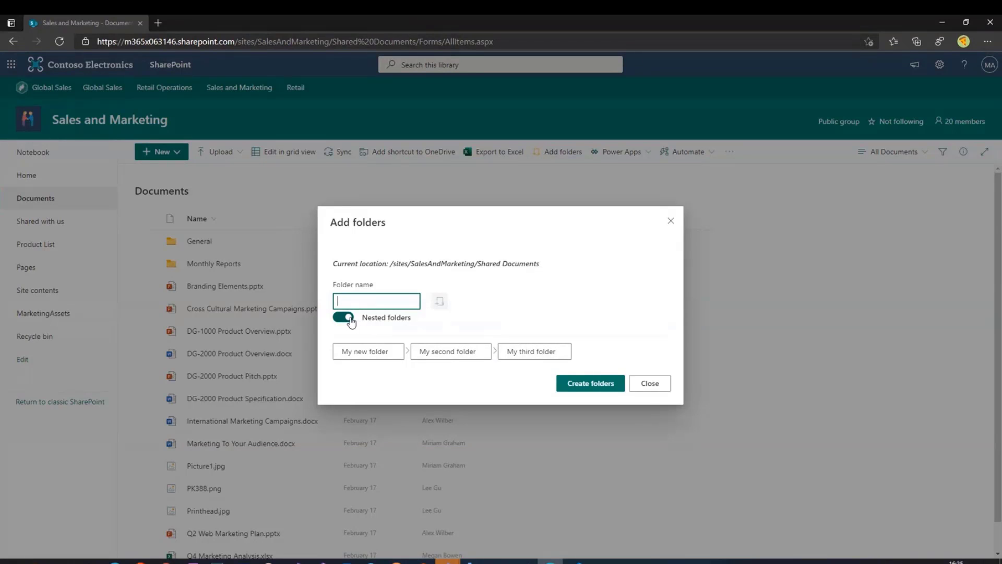
left_click(345, 319)
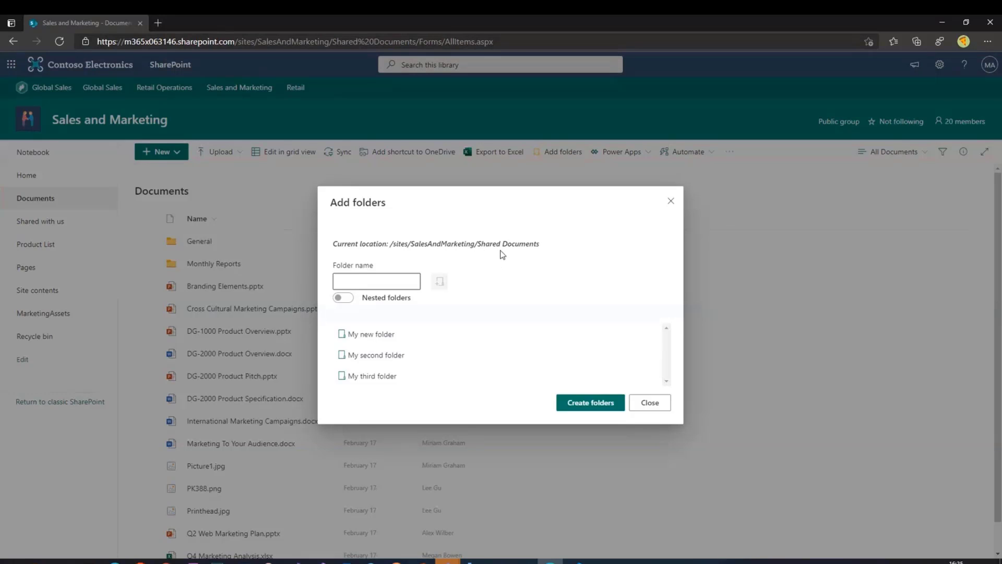
left_click(342, 298)
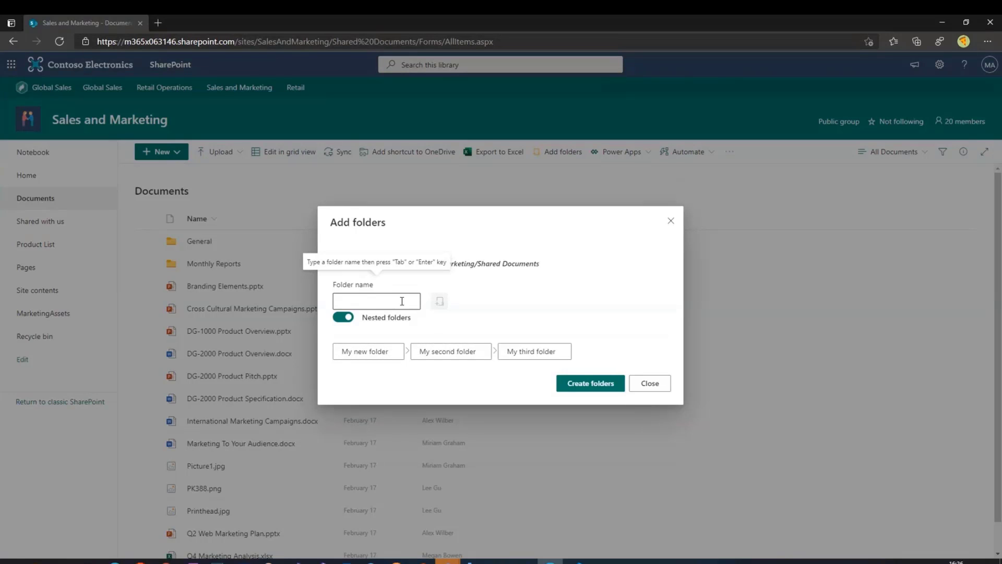
- Drop My second folder, append 'another folder', and create the nested chain in Shared Documents
left_click(475, 357)
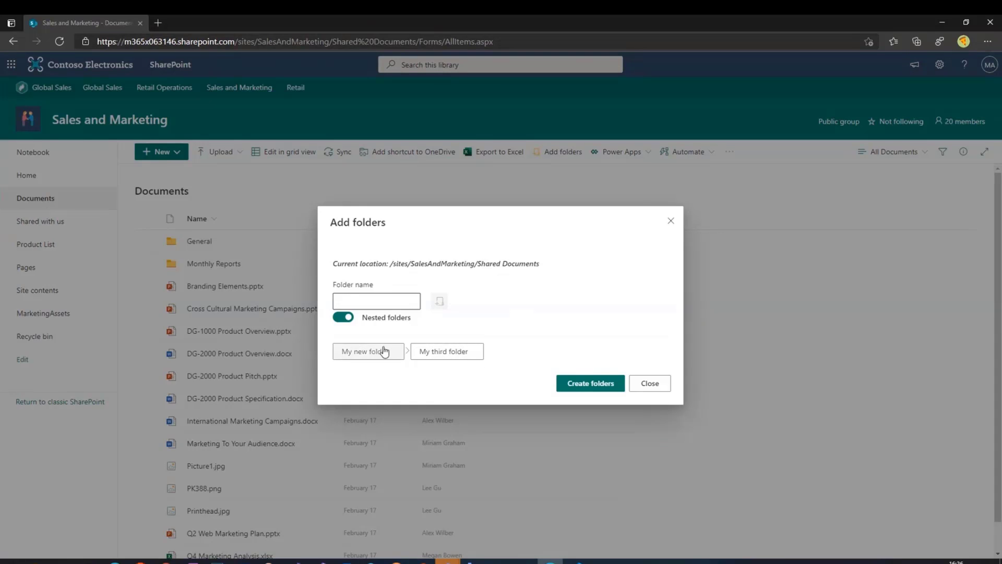
left_click(414, 302)
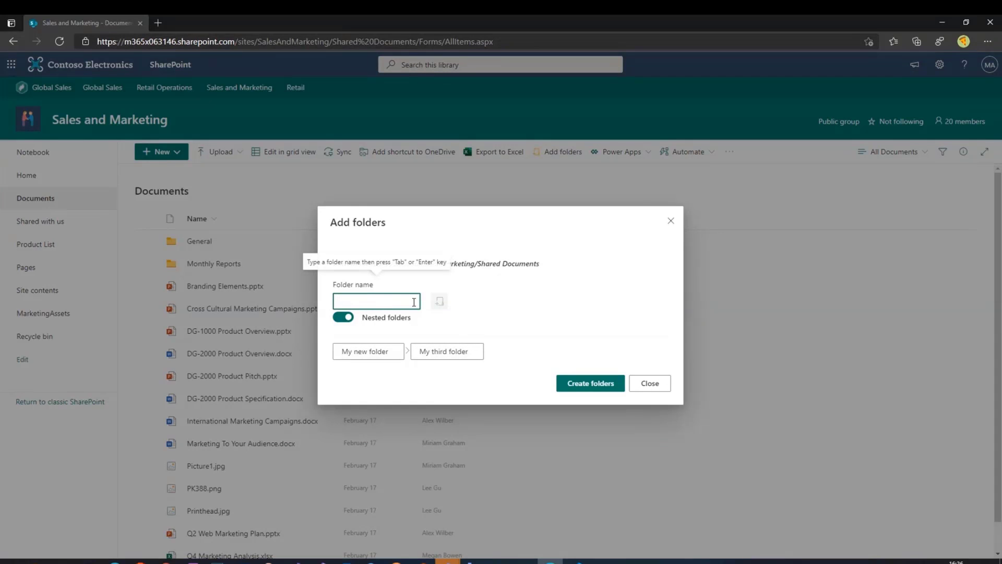
type("anoteher")
key("BackSpace")
key("BackSpace")
key("BackSpace")
key("BackSpace")
key("BackSpace")
type("her fol")
type("der")
key("Return")
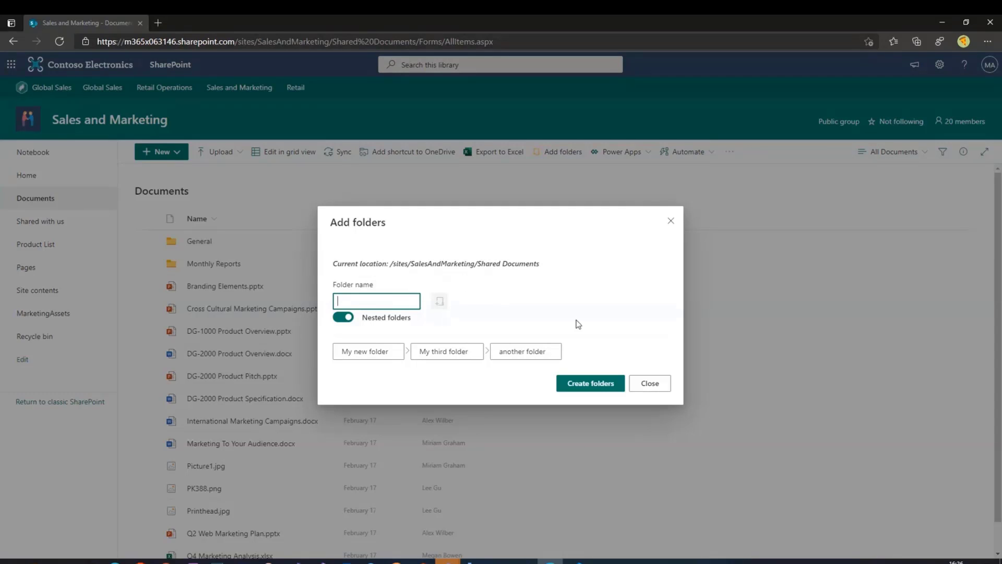
left_click(614, 385)
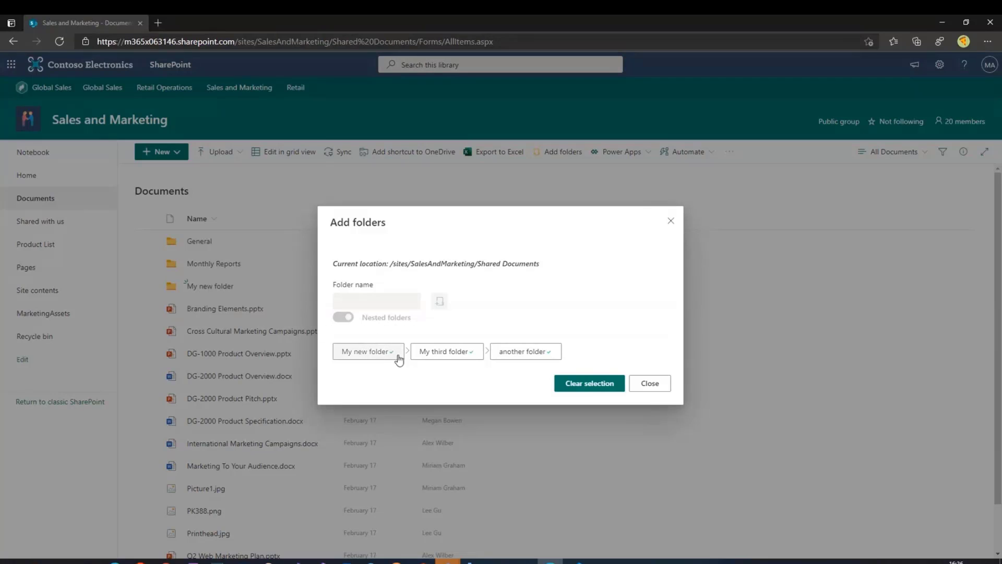
- Visit the new 'another folder', return to My third folder and start Add folders there
left_click(544, 357)
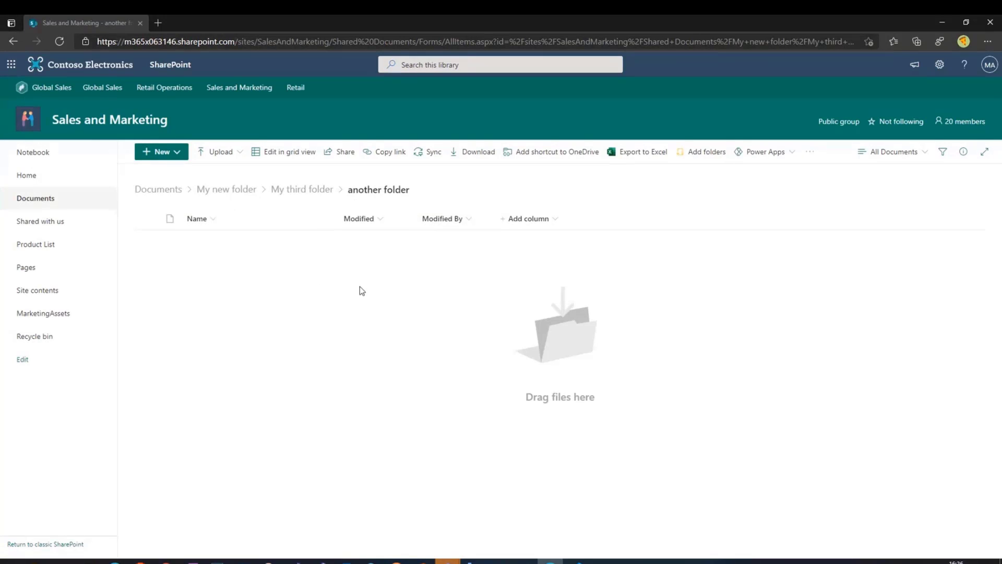
left_click(297, 190)
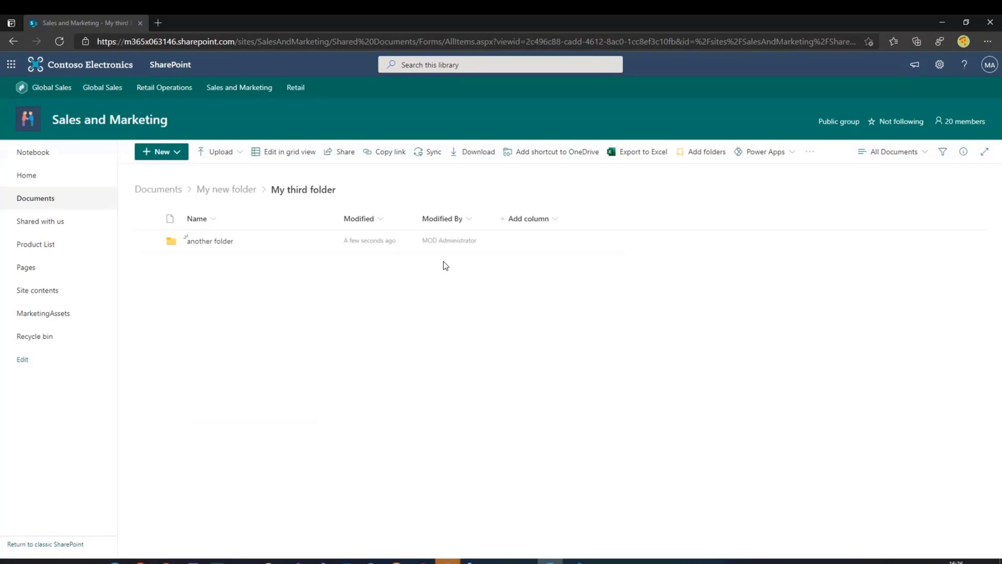
left_click(705, 161)
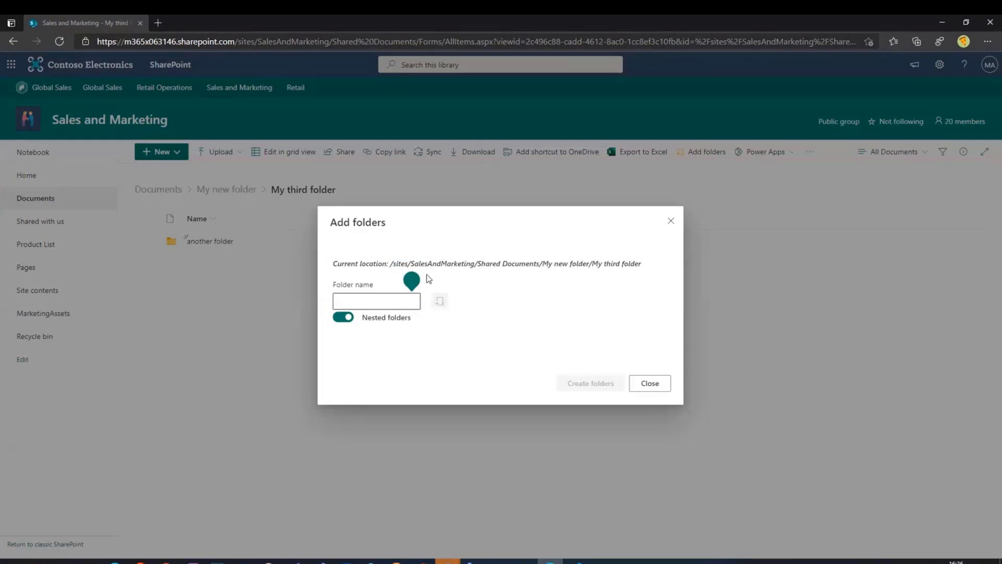
- Create folder a, folder b and folder c side by side (not nested) in My third folder, then clear the list
left_click(380, 269)
left_click(394, 296)
type("fol")
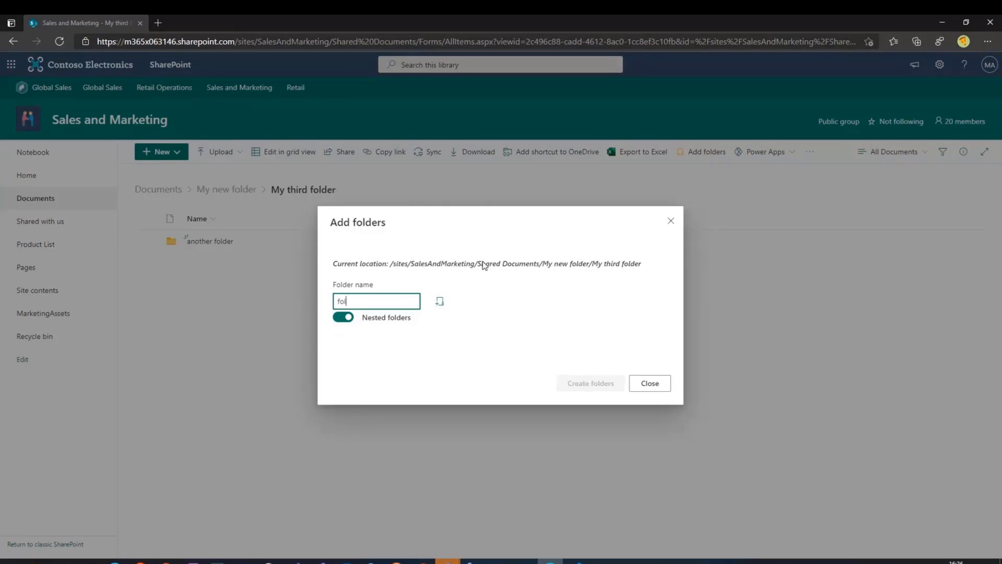
type("der a")
key("Return")
type("folder b")
key("Return")
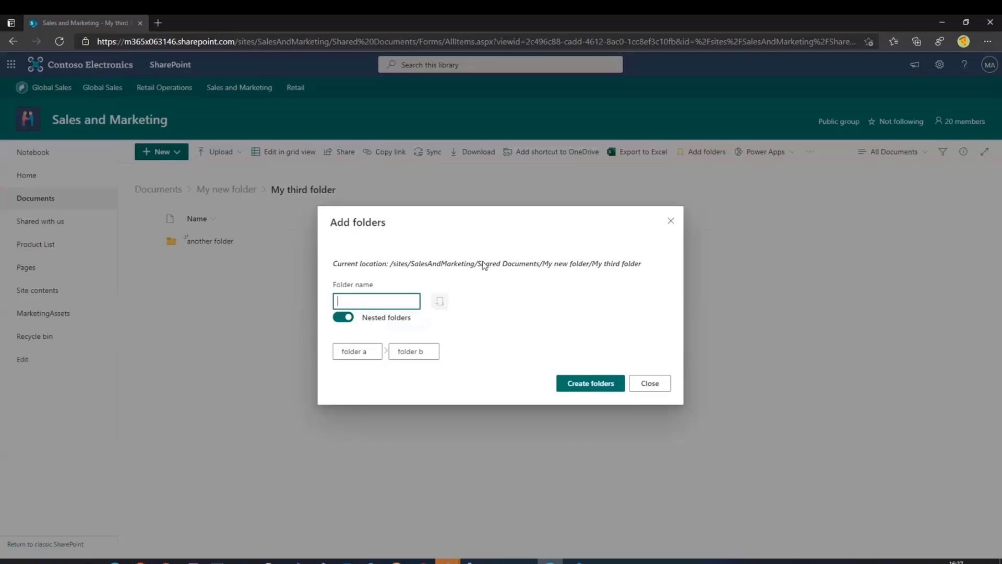
type("folder c")
key("Return")
left_click(357, 318)
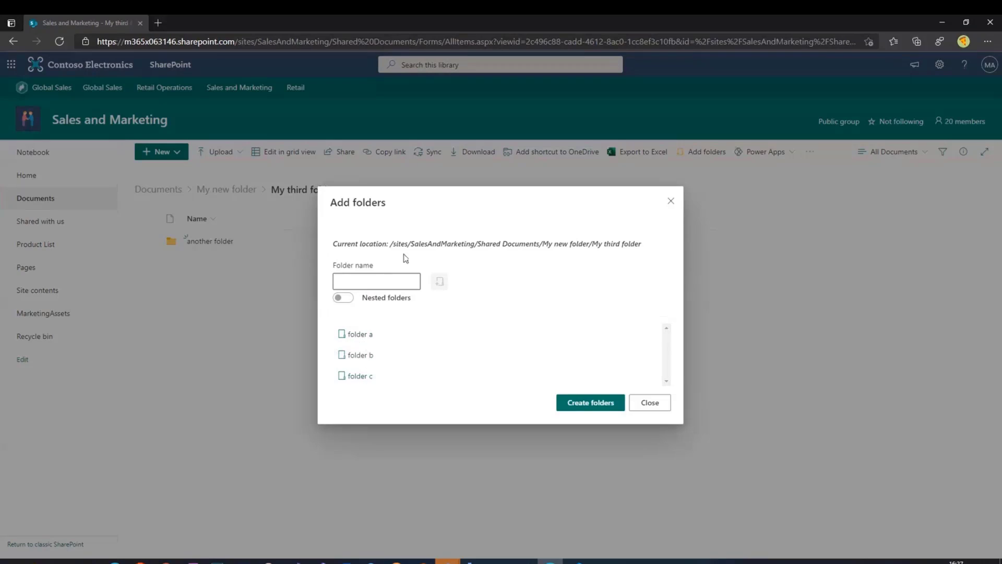
left_click(590, 404)
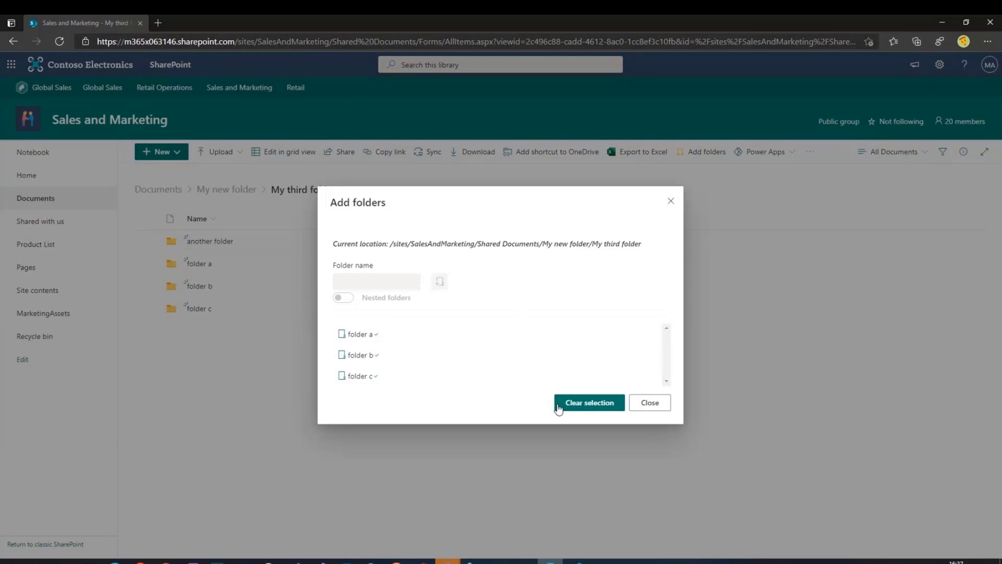
left_click(590, 405)
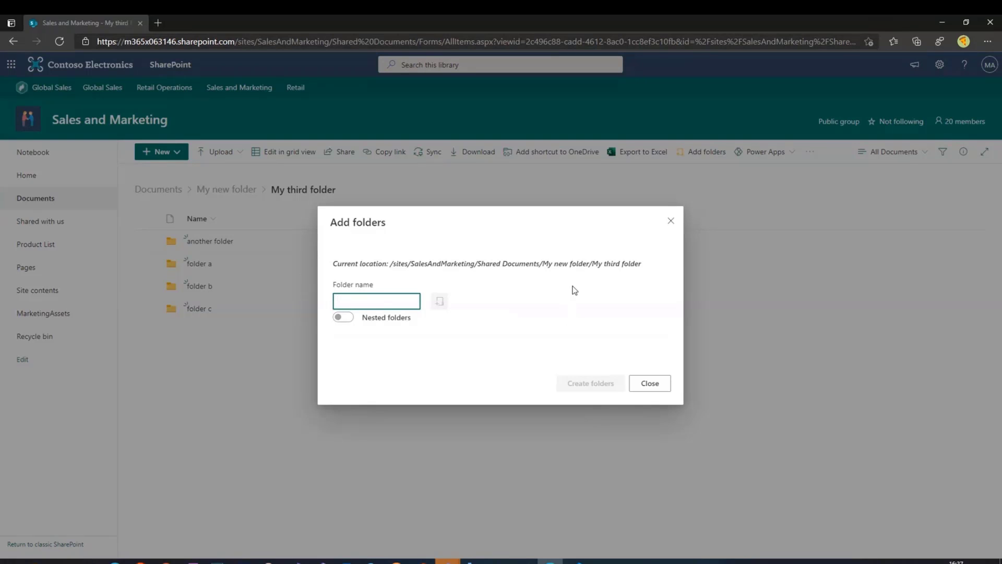
- Peek into folder c, return to My third folder and reopen Add folders
left_click(655, 387)
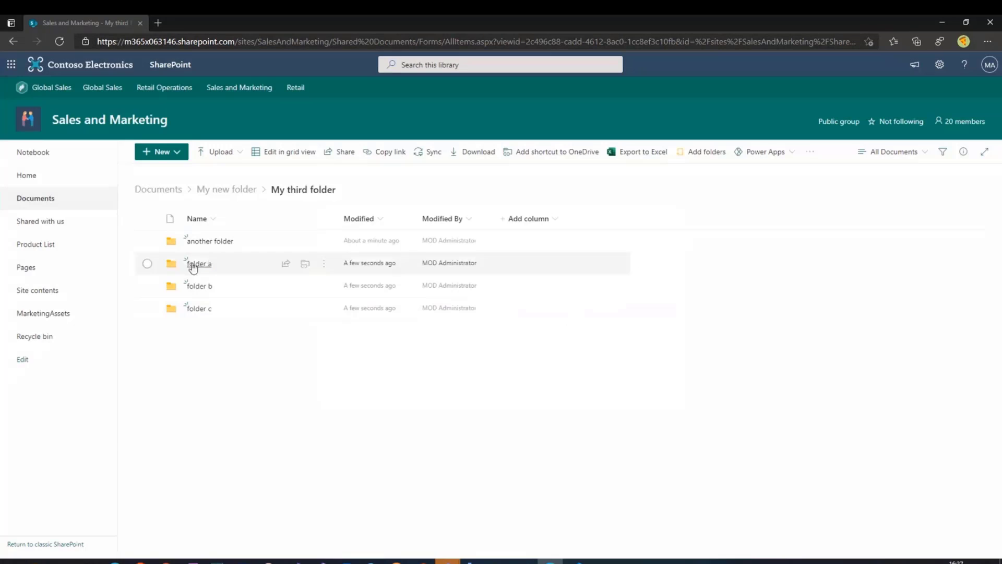
left_click(243, 306)
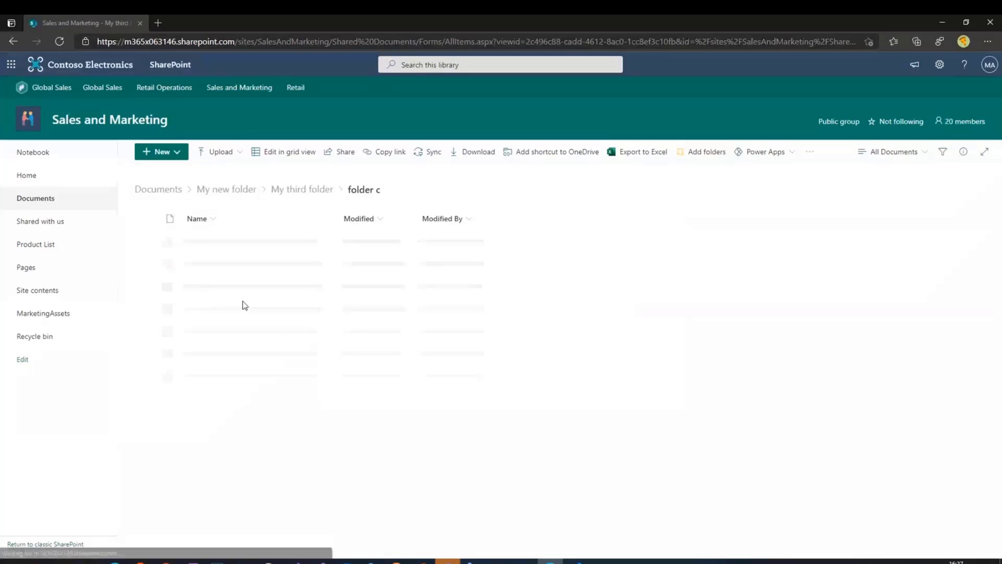
left_click(302, 190)
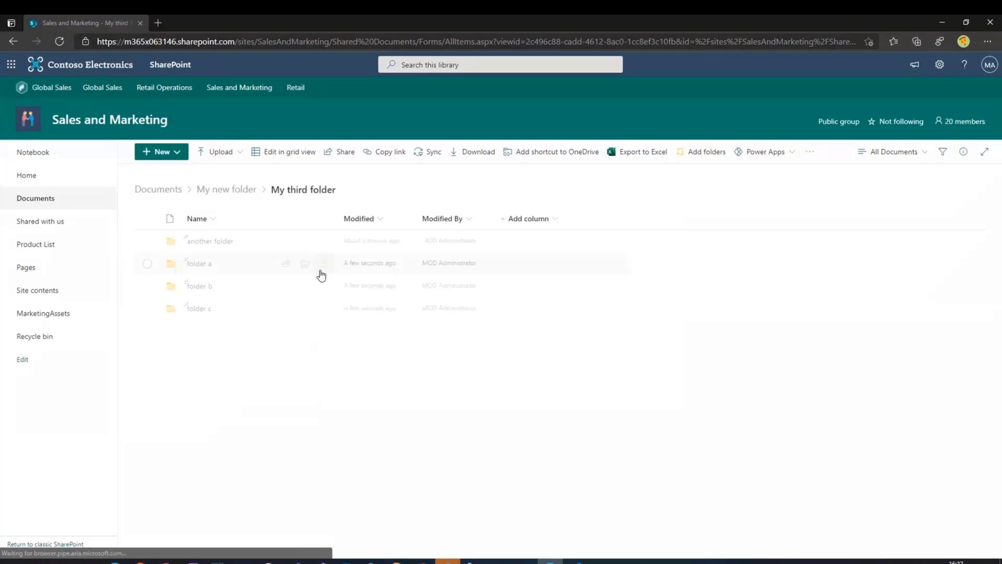
left_click(694, 160)
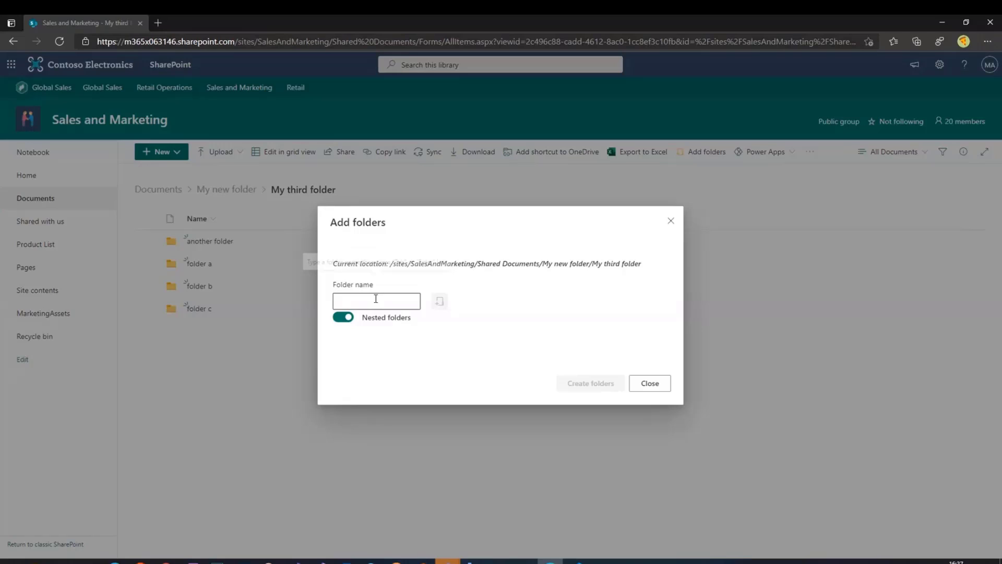
- Enter the banned name COM0 and reveal the allowed-folder-name rules callout
left_click(404, 304)
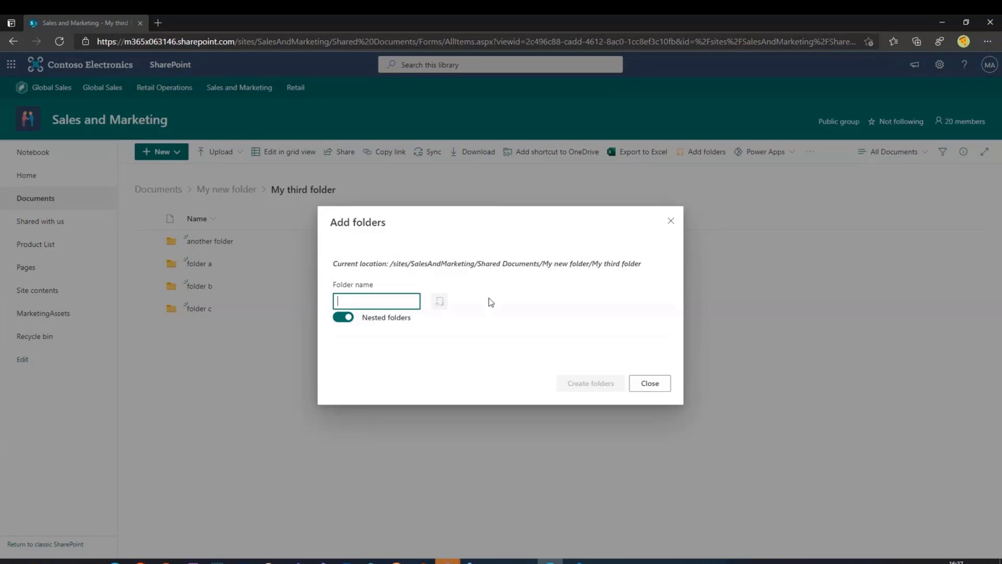
type("COM0")
left_click(382, 285)
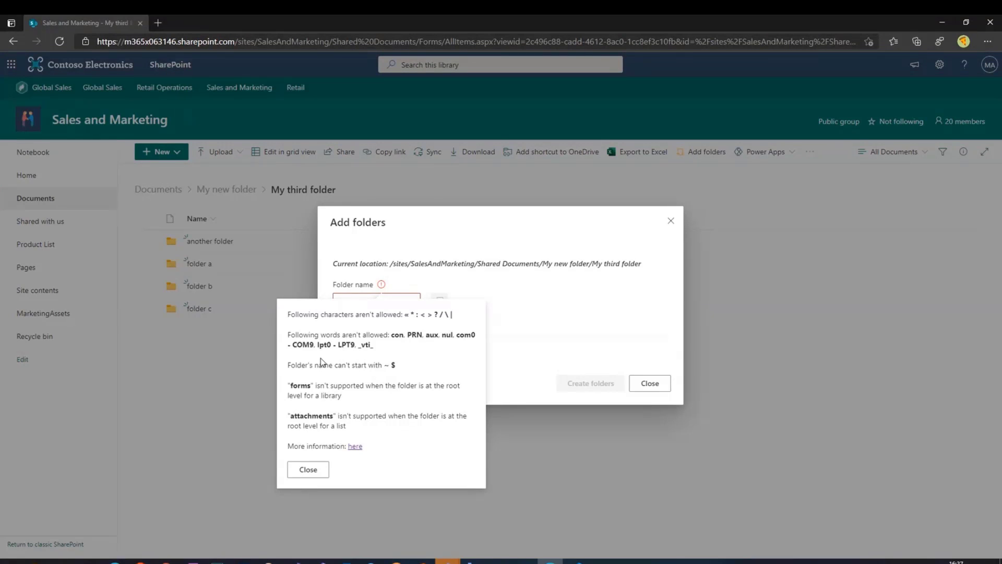
- View Microsoft's invalid file names article, close its tab and select the COM0 text
left_click(356, 447)
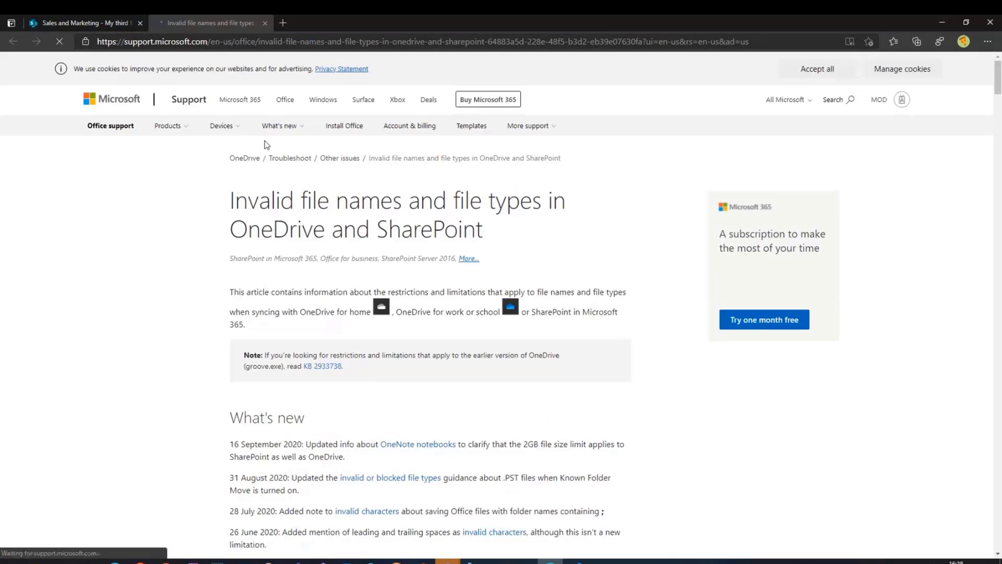
left_click(267, 26)
left_click_drag(403, 300, 322, 305)
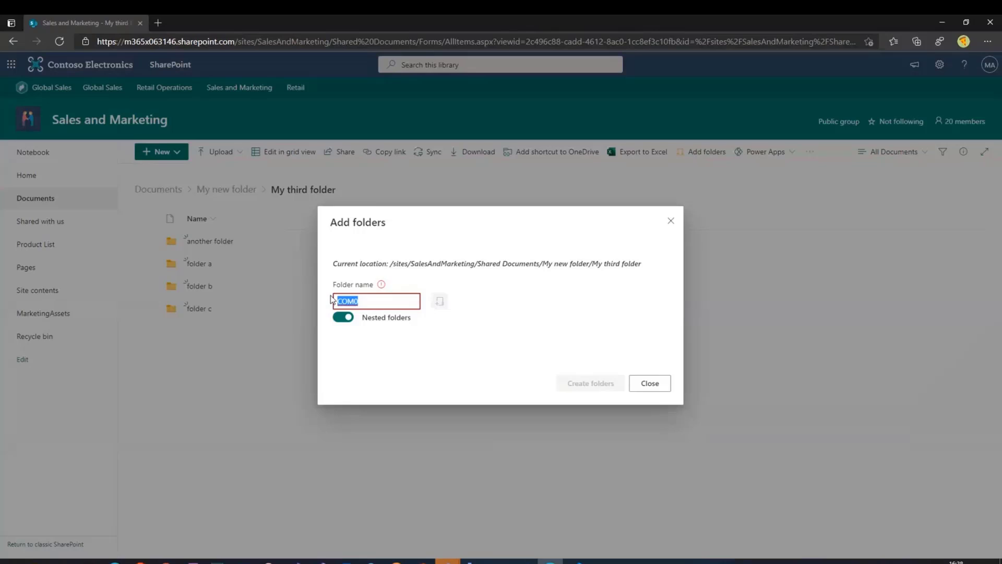
type("folder")
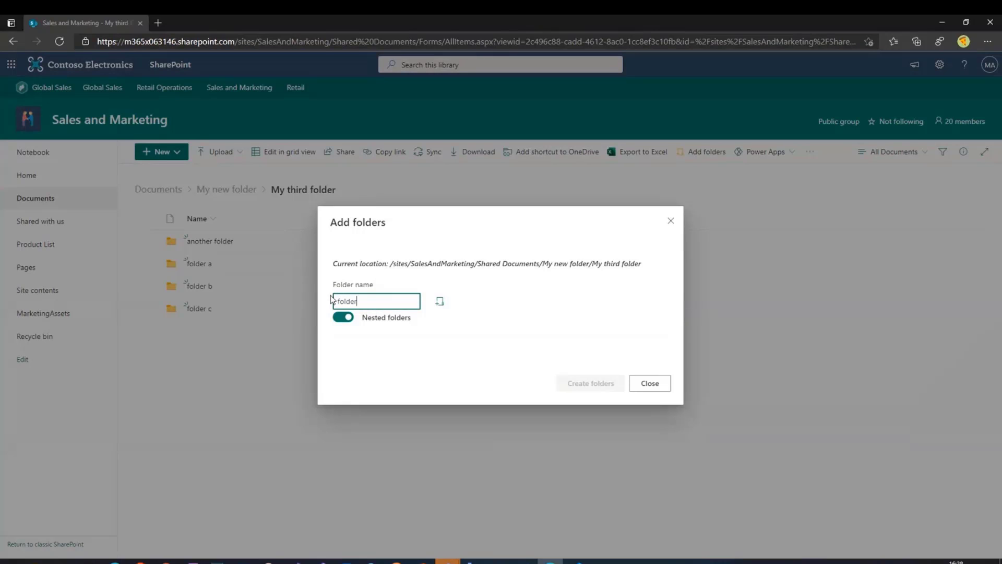
type(" dfdf")
- Add dfdf and qsdqsd, retry and delete COM0, then close the dialog without creating folders
key("Return")
type("a")
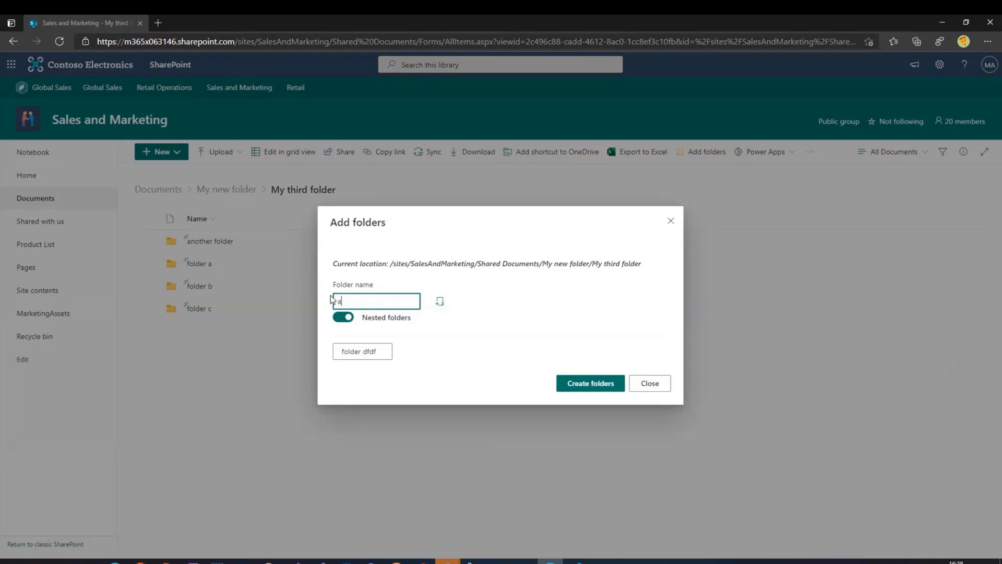
type("nother folder q")
type("sdqsd")
key("Return")
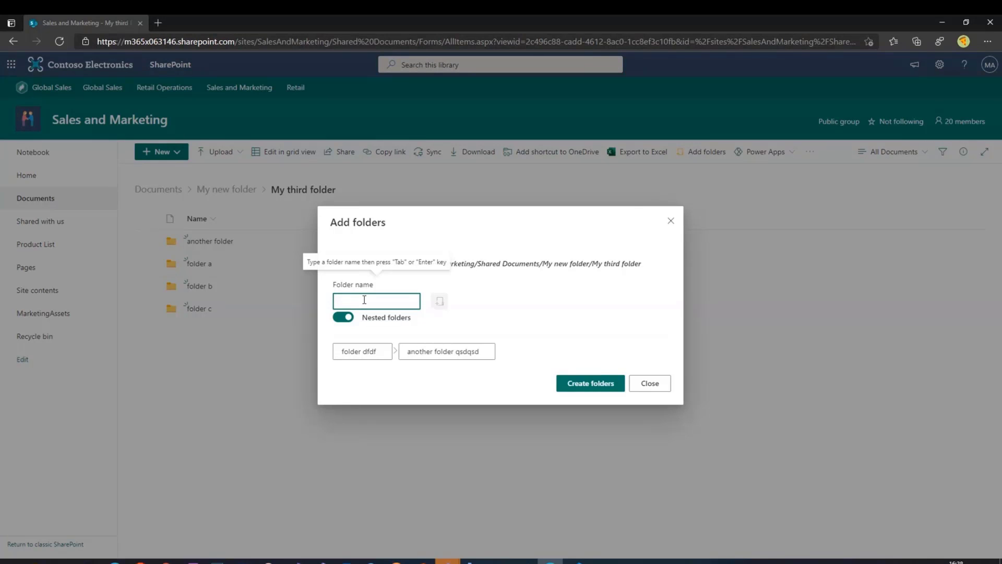
type("COM0")
double_click(367, 302)
key("BackSpace")
left_click(650, 382)
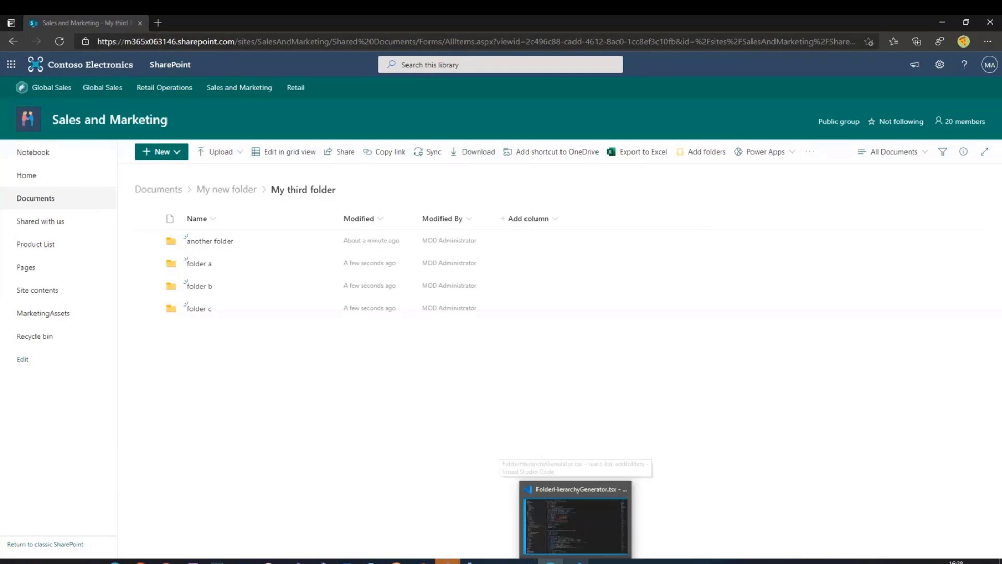
- Switch to Visual Studio Code and bring the async _addFolders declaration near line 155 into focus
left_click(575, 517)
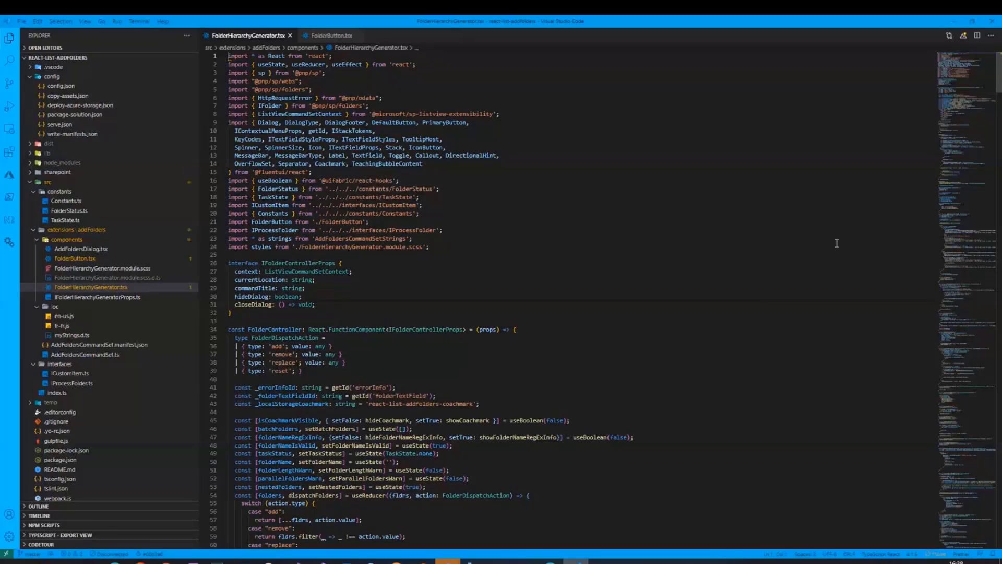
scroll(662, 291, "down", 1)
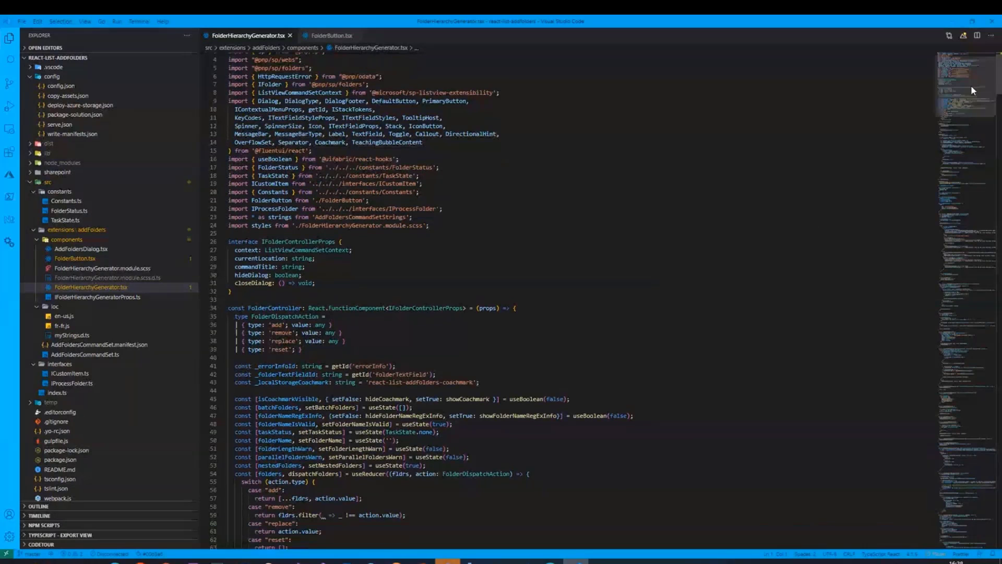
left_click_drag(967, 91, 972, 186)
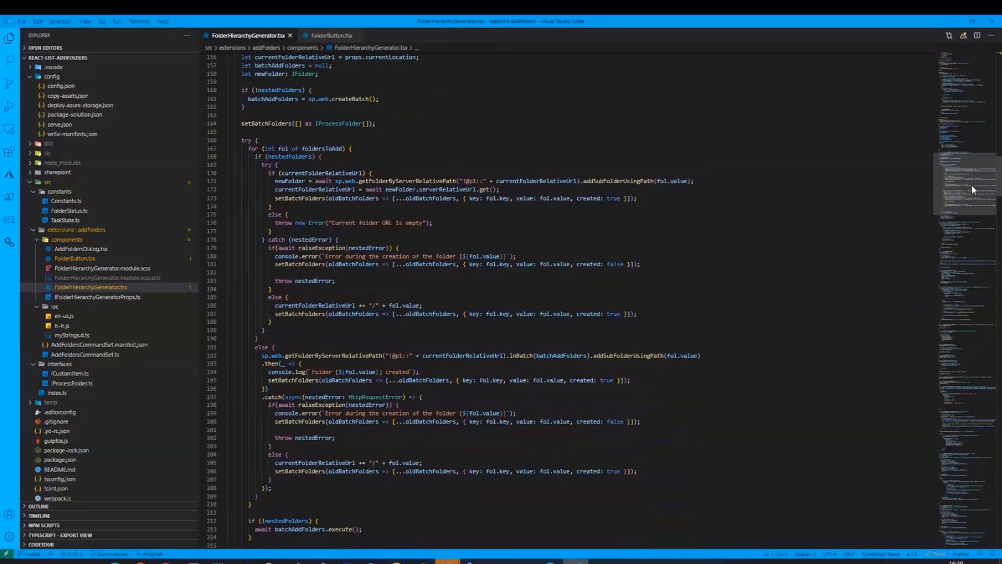
scroll(351, 175, "up", 2)
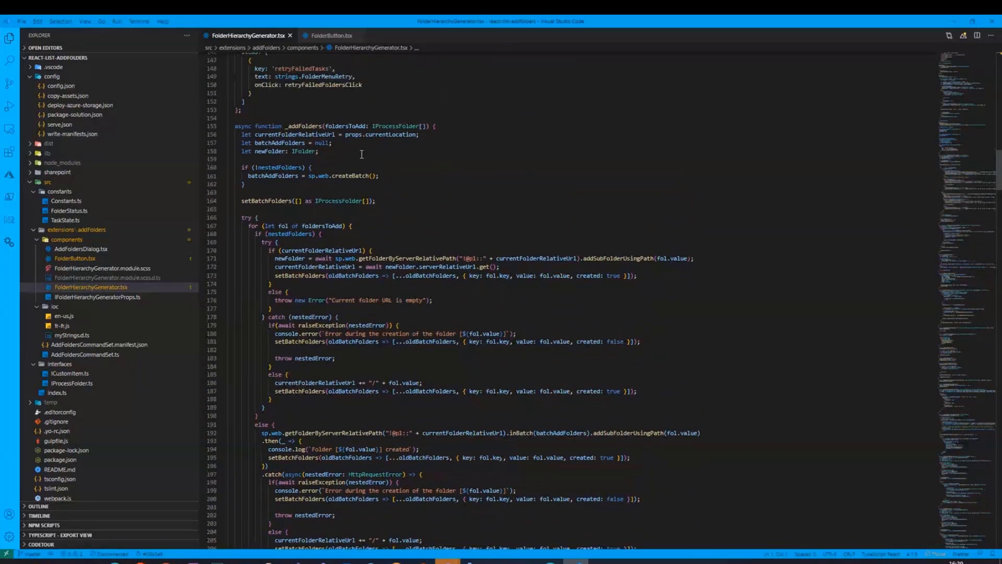
scroll(349, 192, "down", 1)
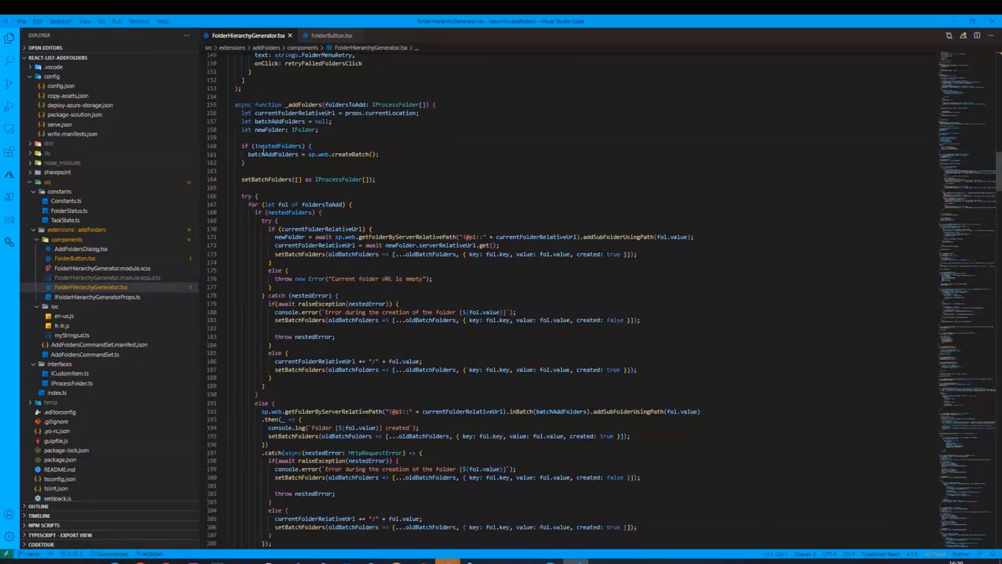
left_click(234, 104)
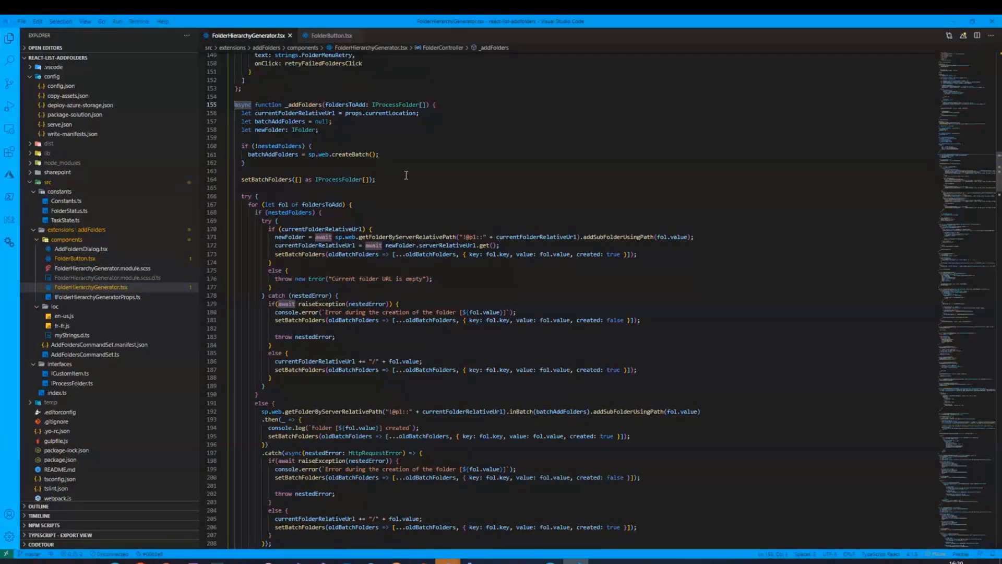
- Enlarge the code and highlight the createBatch call on line 161 and the inBatch call on line 192
left_click(384, 155)
key("ctrl+equal")
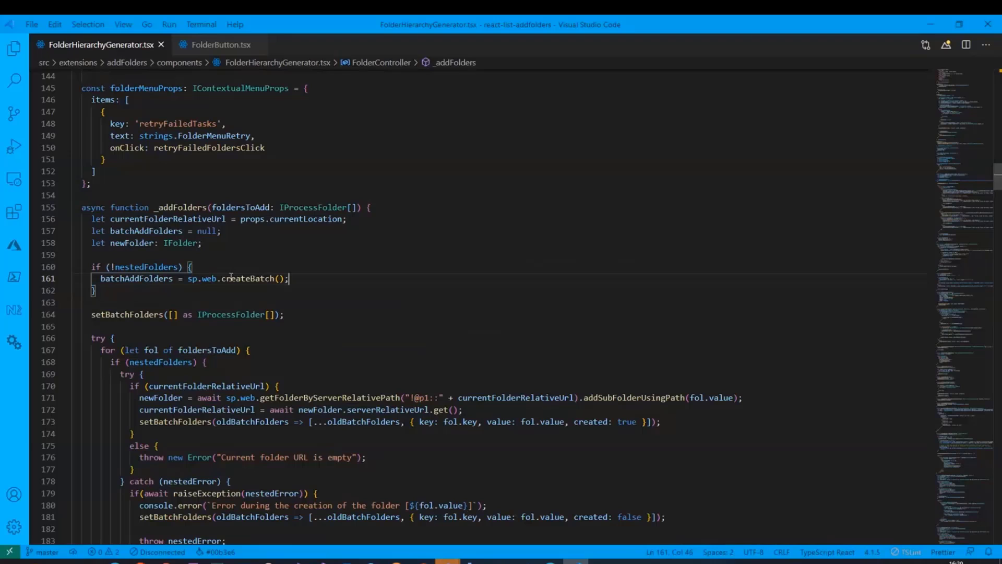
mouse_move(355, 155)
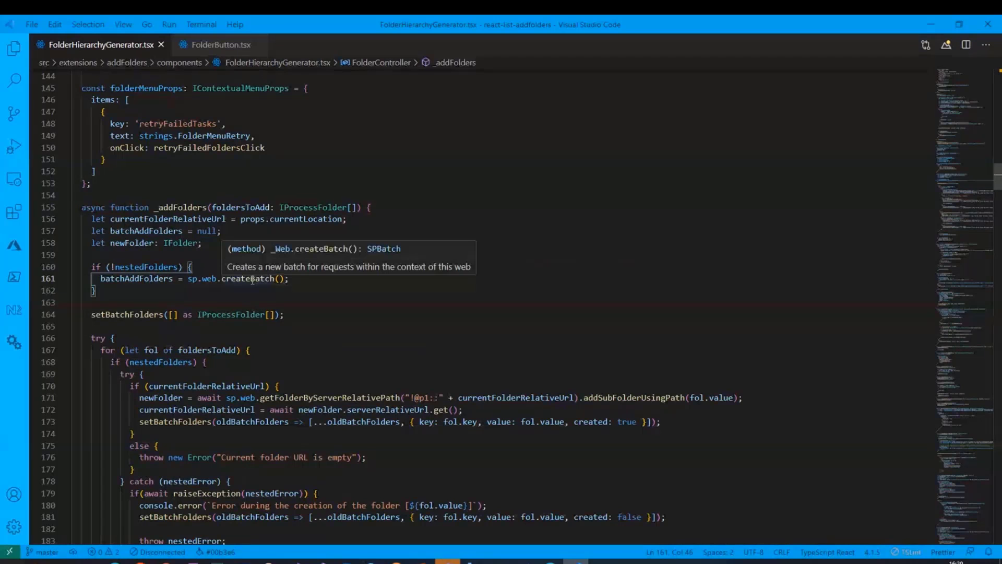
left_click(250, 279)
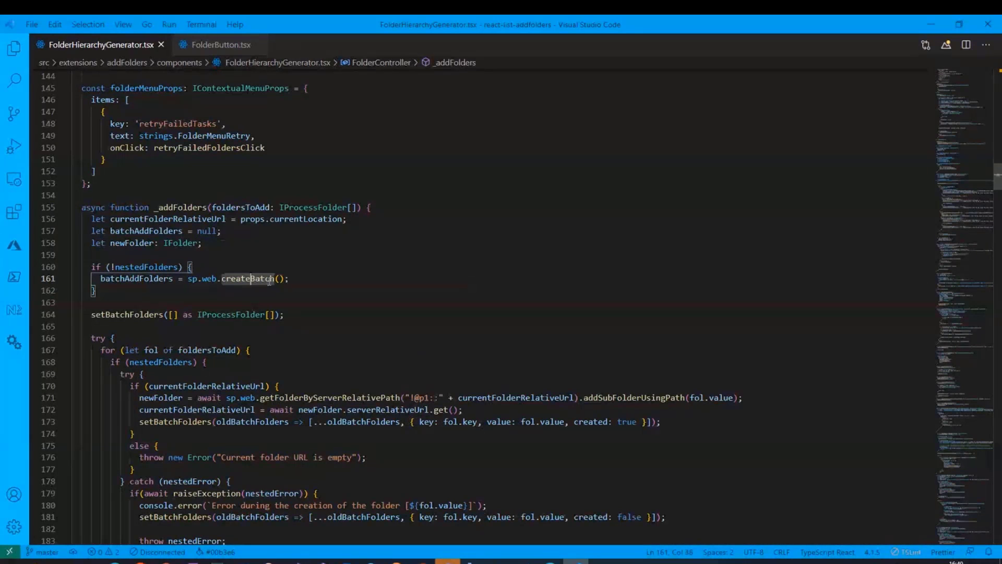
scroll(251, 247, "down", 2)
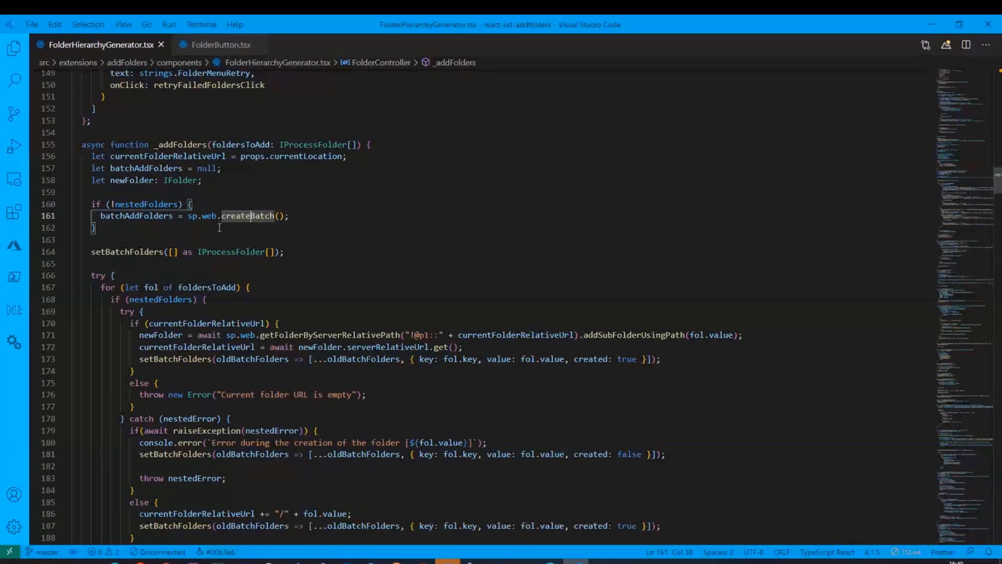
scroll(268, 216, "down", 1)
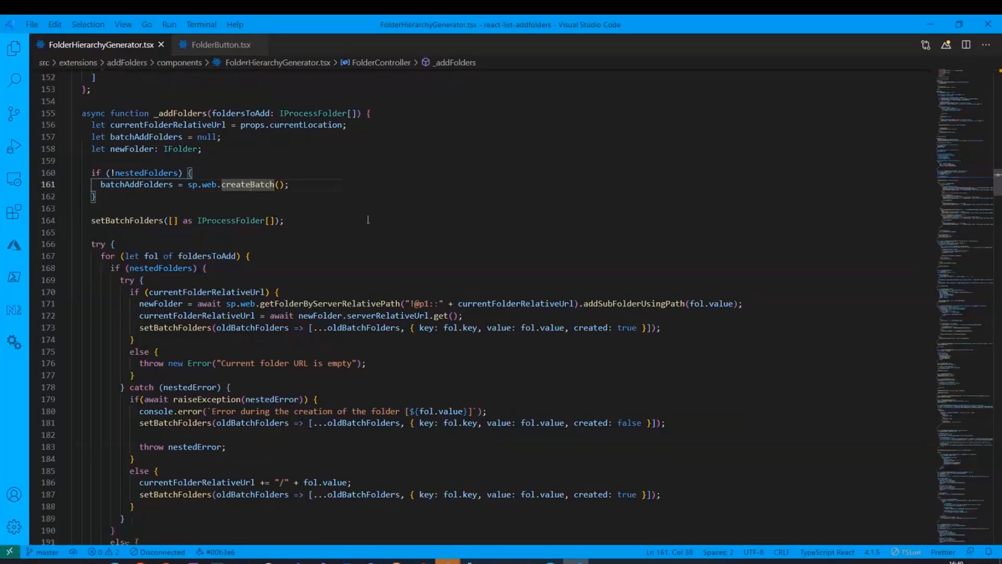
scroll(251, 184, "down", 6)
scroll(137, 292, "down", 1)
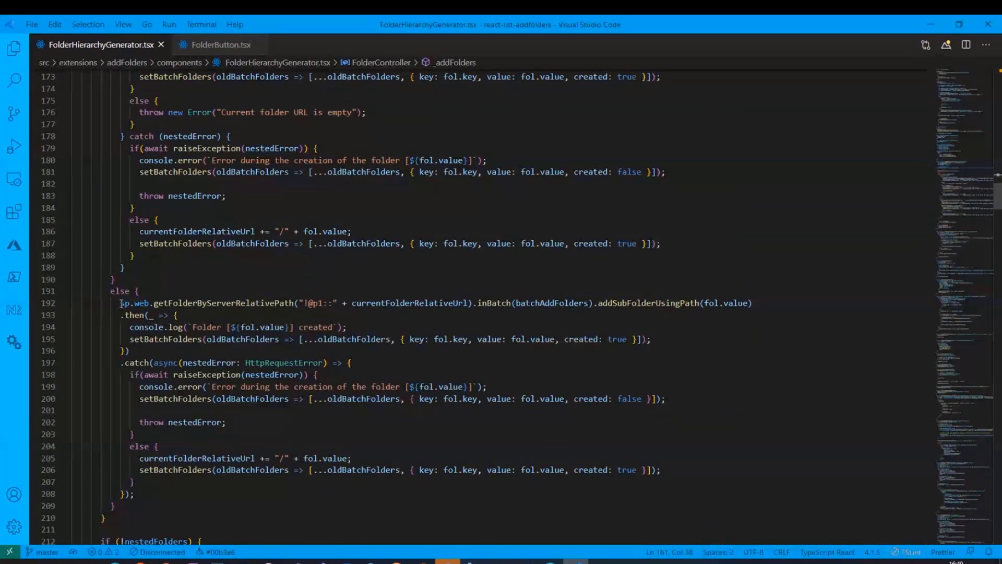
scroll(121, 303, "down", 1)
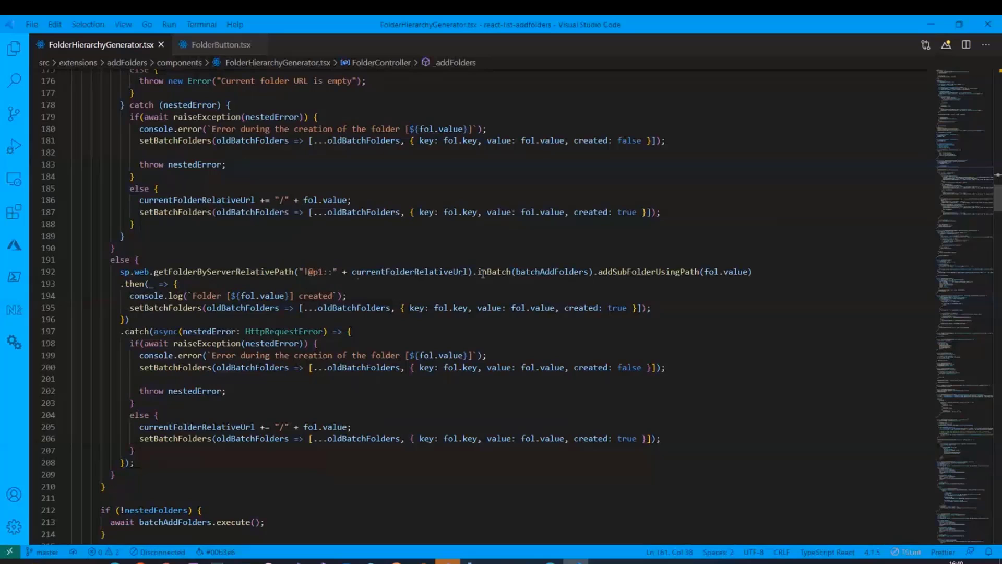
left_click(514, 271)
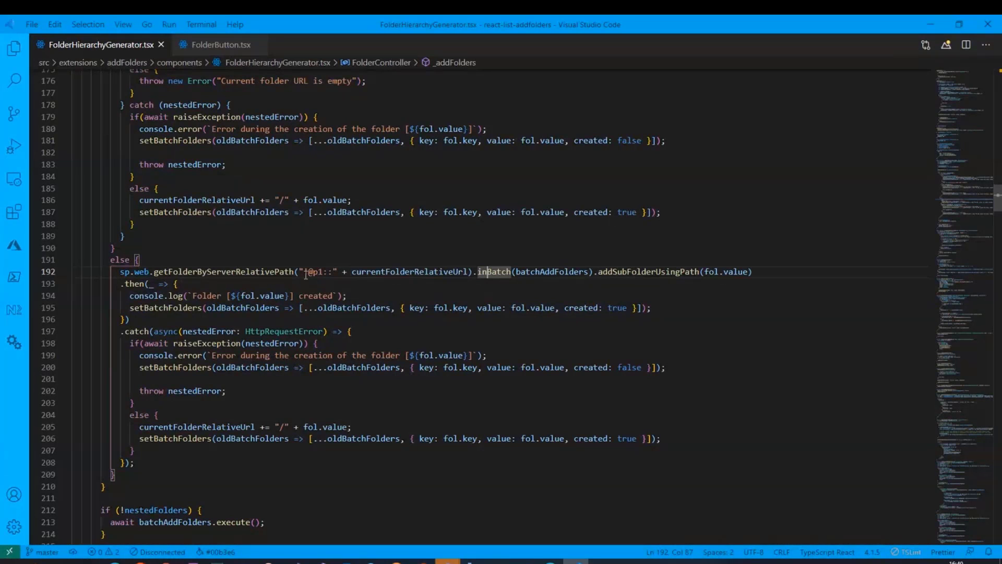
scroll(353, 269, "down", 2)
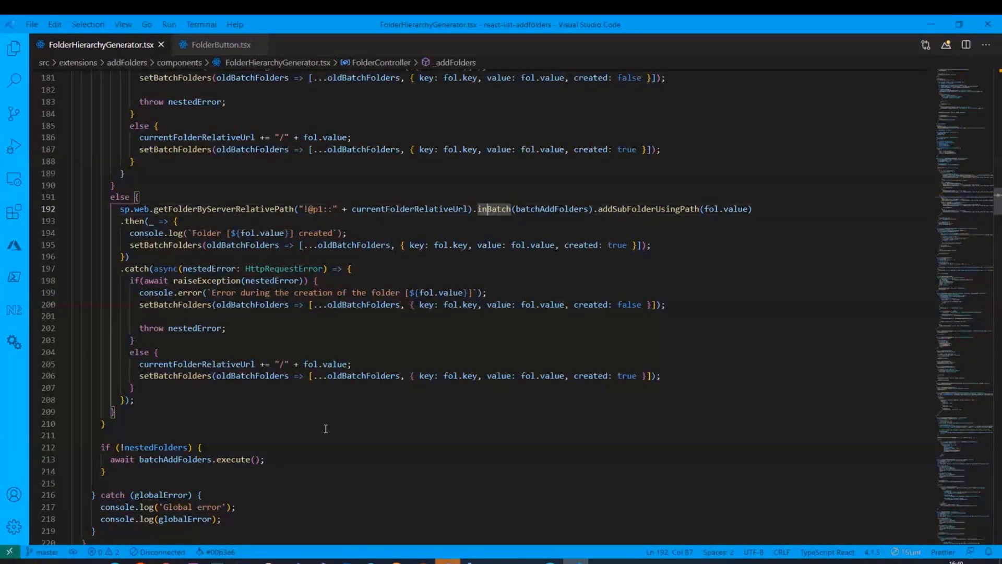
scroll(325, 428, "up", 3)
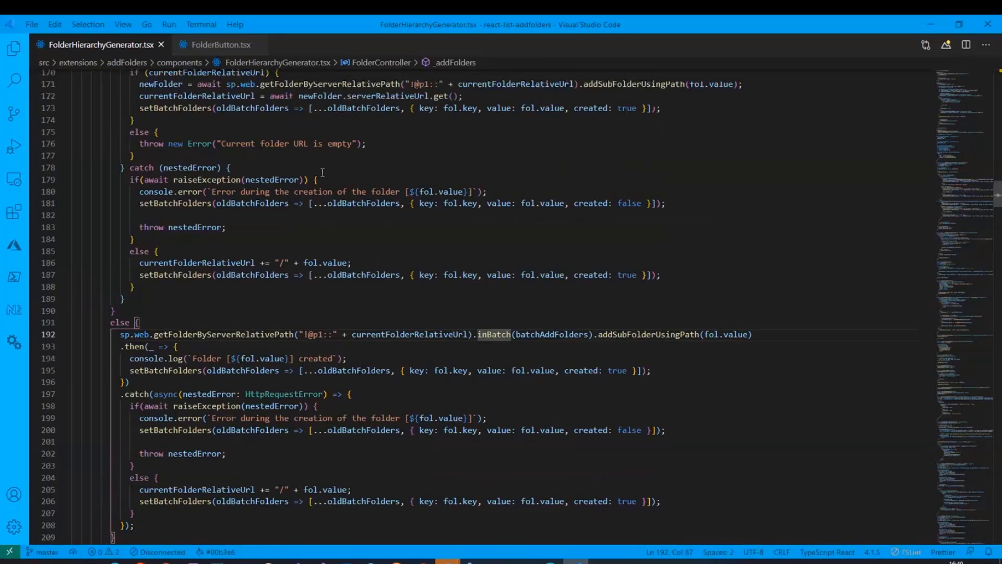
- Select the !@ path prefix on line 171, highlight currentFolderRelativeUrl uses, and reach raiseException via the minimap
left_click(409, 84)
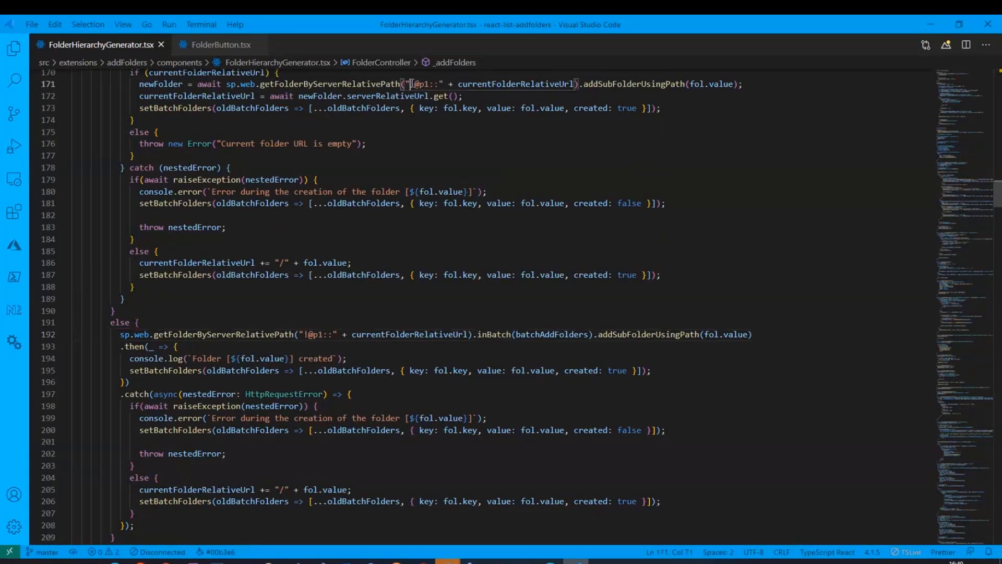
key("shift+Right")
key("shift+Right")
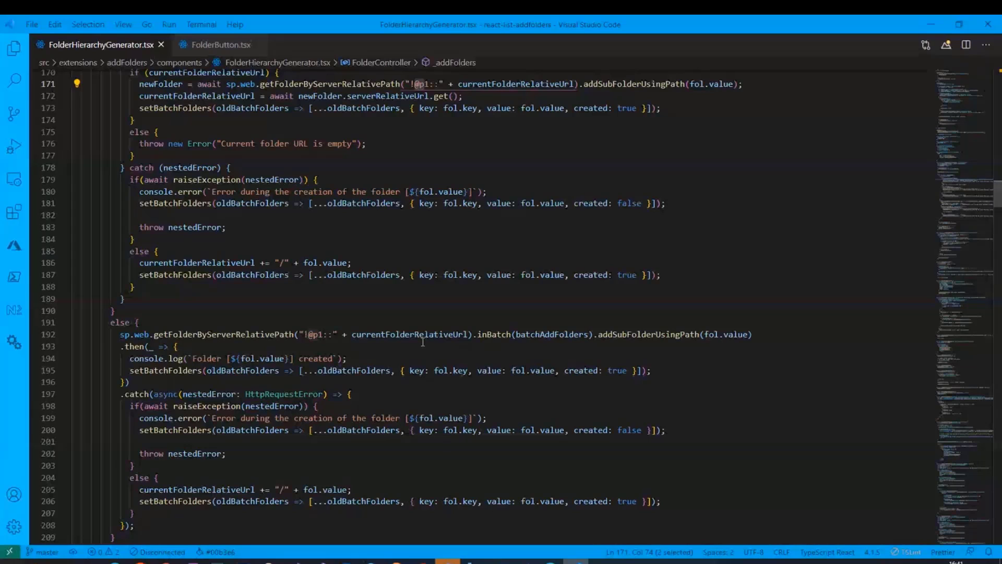
left_click(386, 334)
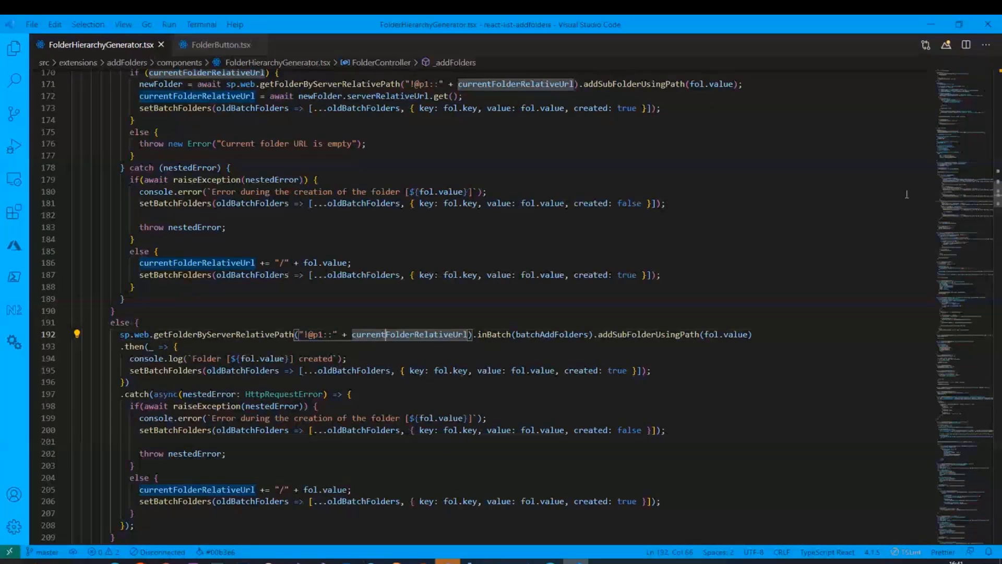
left_click(970, 227)
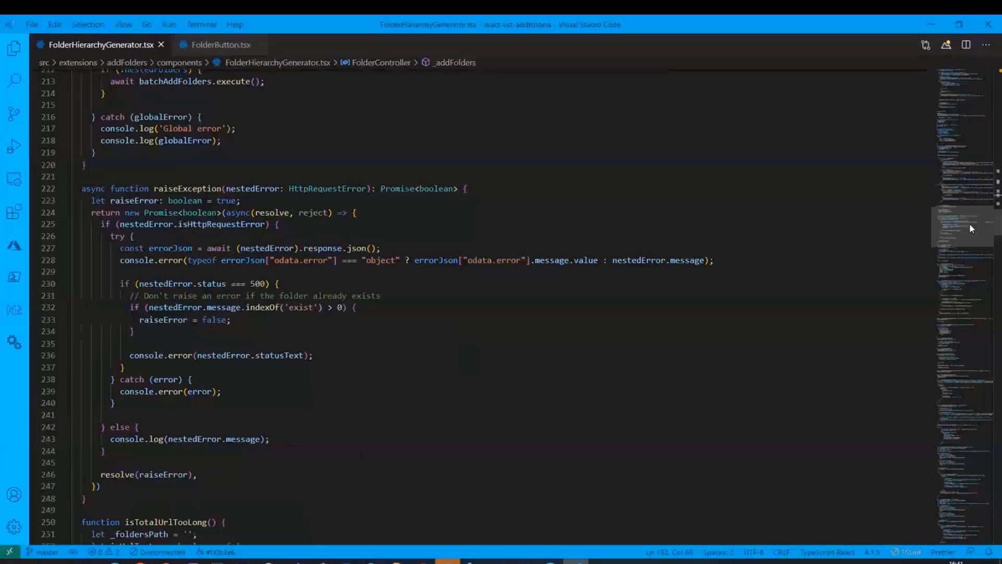
- Scroll to renderCustomBreadcrumb and jump from FolderButton on line 470 to its definition in FolderButton.tsx
left_click_drag(969, 225, 976, 343)
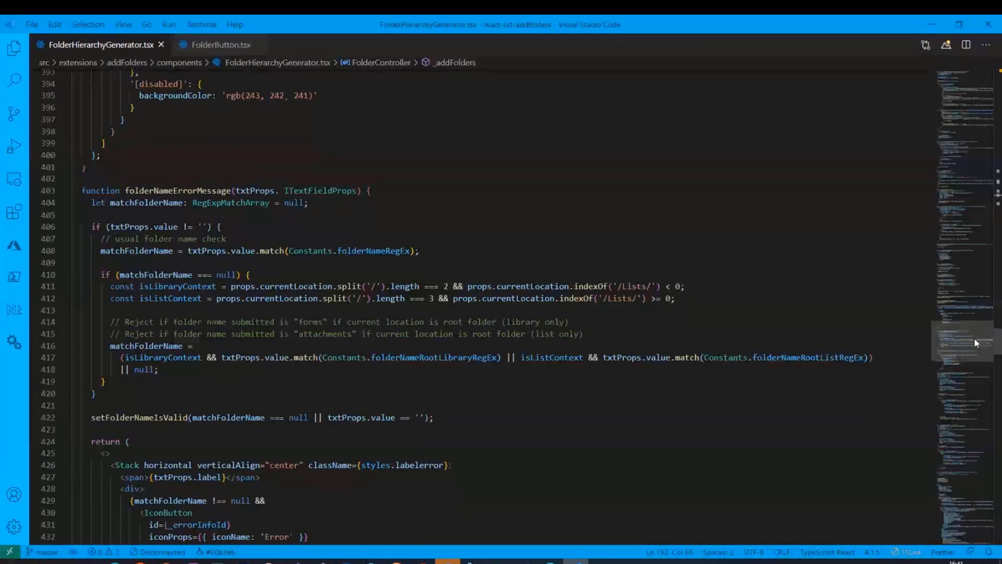
left_click_drag(974, 342, 975, 372)
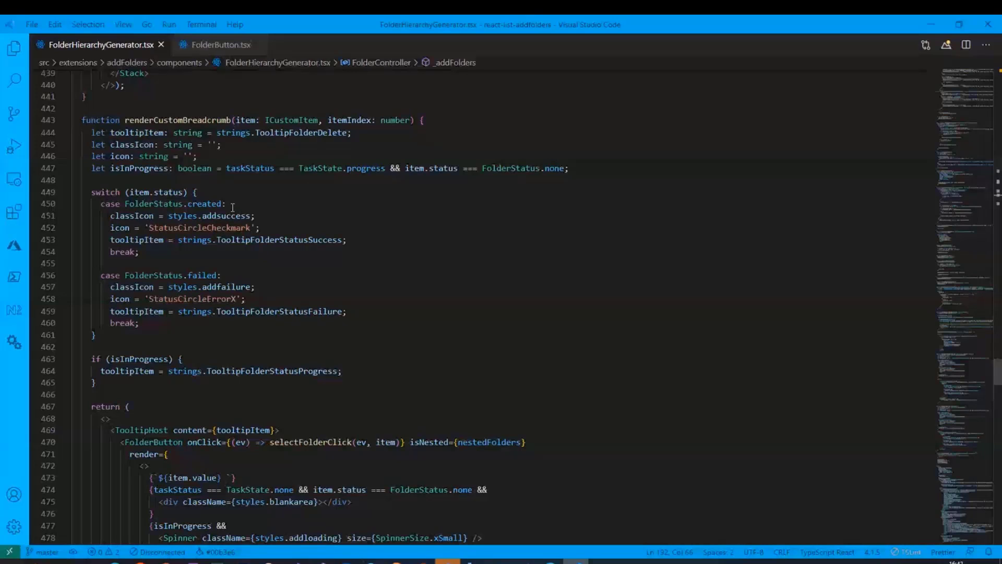
mouse_move(228, 215)
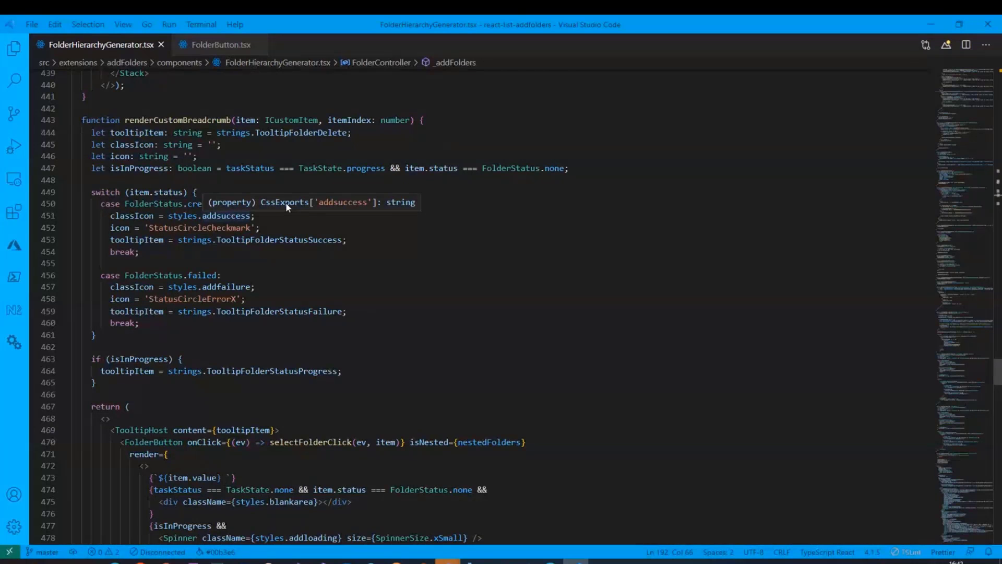
scroll(285, 202, "down", 3)
left_click(170, 348)
scroll(242, 350, "down", 1)
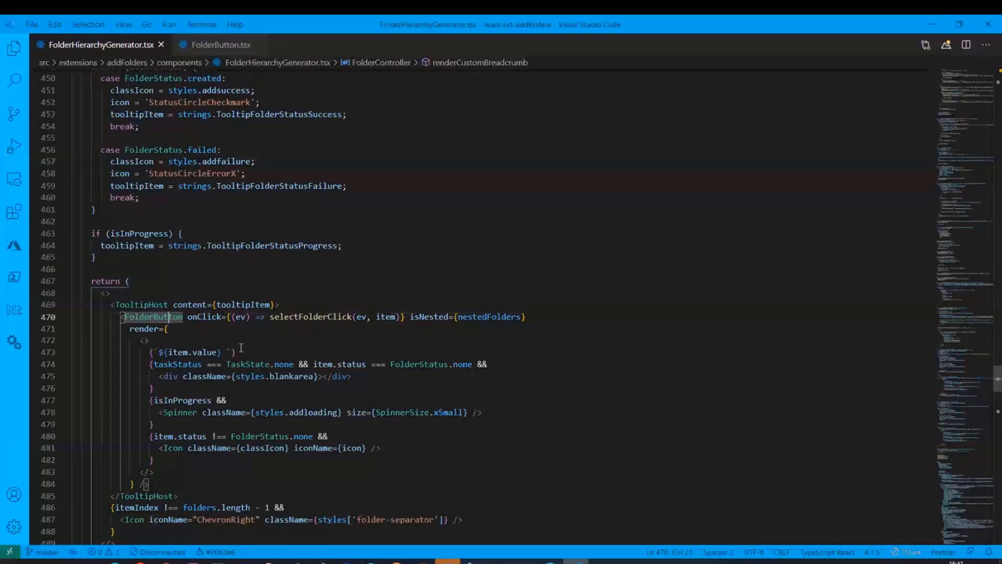
key("F12")
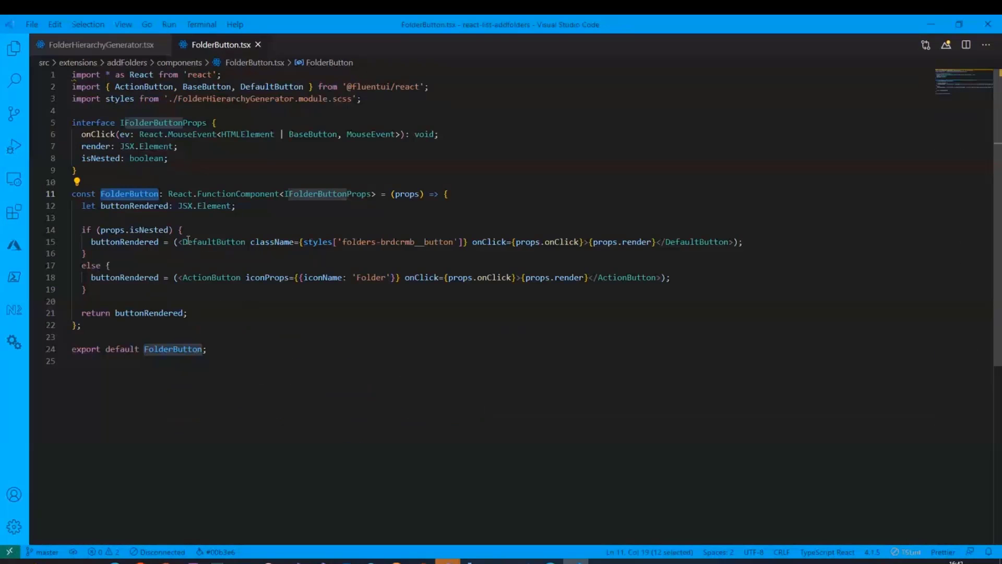
left_click(223, 230)
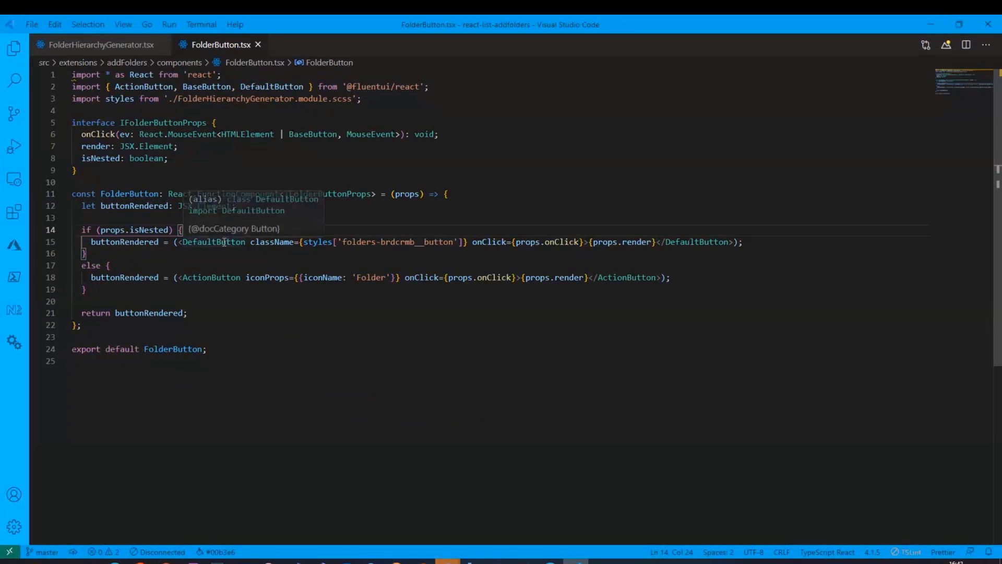